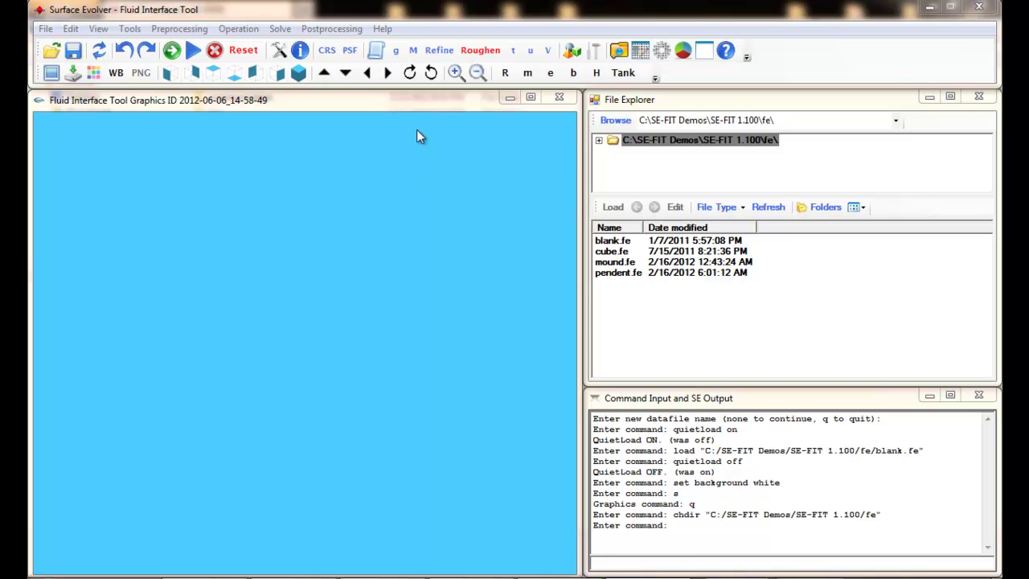
Load pendent.fe and tilt the view to show the blue box's red liquid top
click(280, 29)
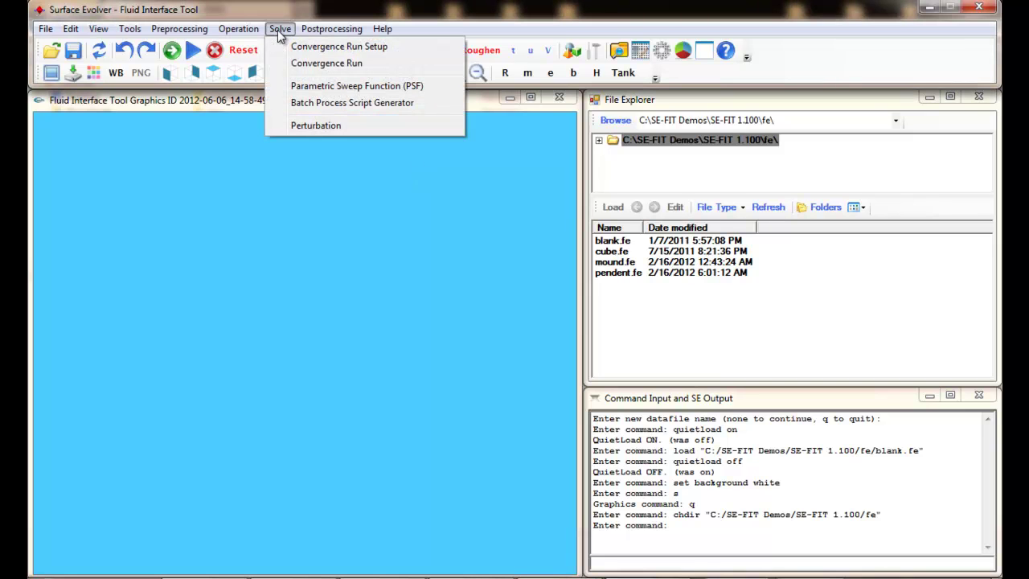
click(308, 86)
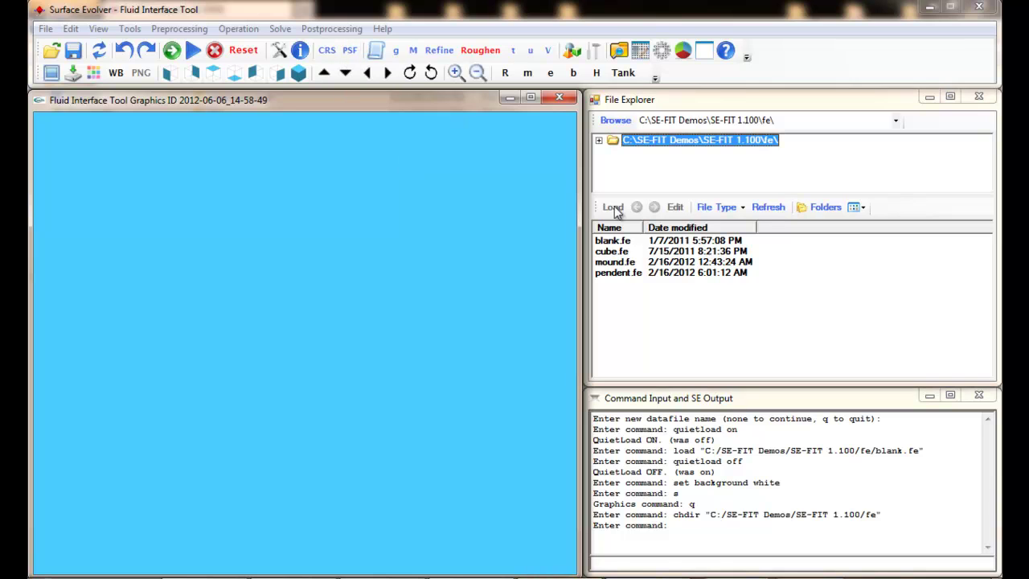
click(641, 290)
click(640, 289)
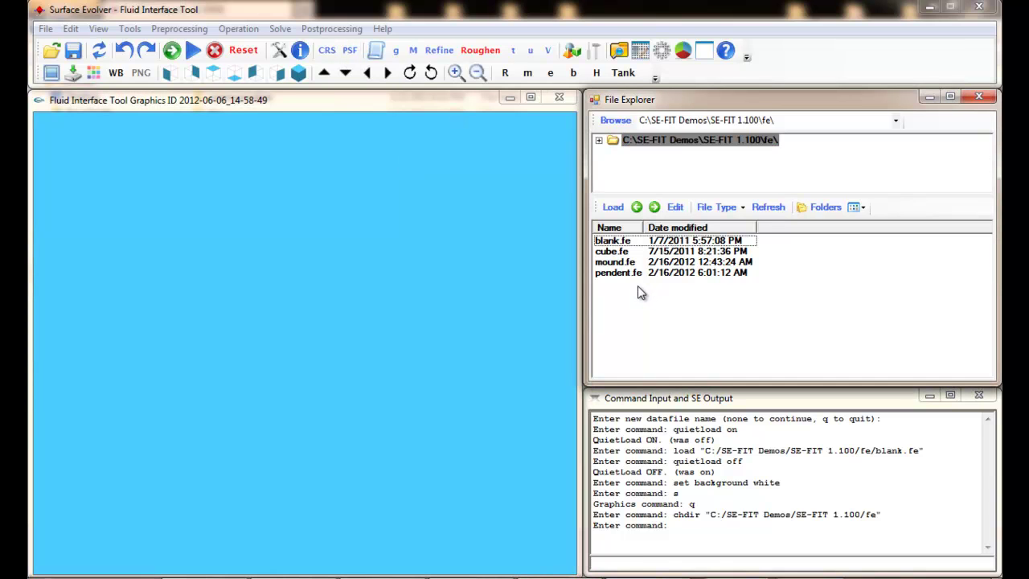
double_click(619, 274)
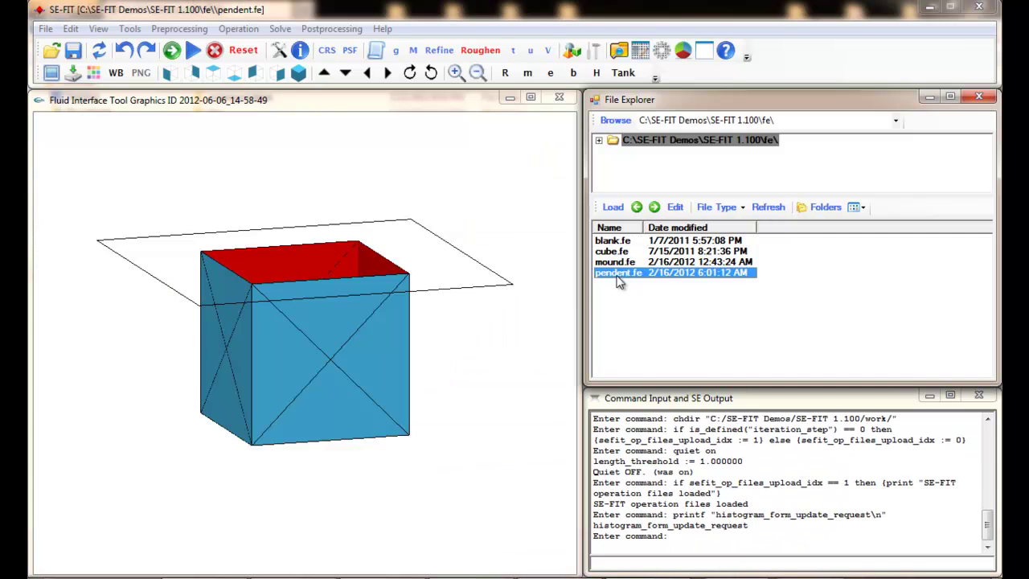
mouse_move(481, 295)
mouse_down()
mouse_move(358, 268)
mouse_move(292, 297)
mouse_move(439, 230)
mouse_move(406, 188)
mouse_move(437, 285)
mouse_move(198, 252)
mouse_move(271, 271)
mouse_move(322, 268)
mouse_move(409, 163)
mouse_move(335, 275)
mouse_move(246, 271)
mouse_move(271, 204)
mouse_up()
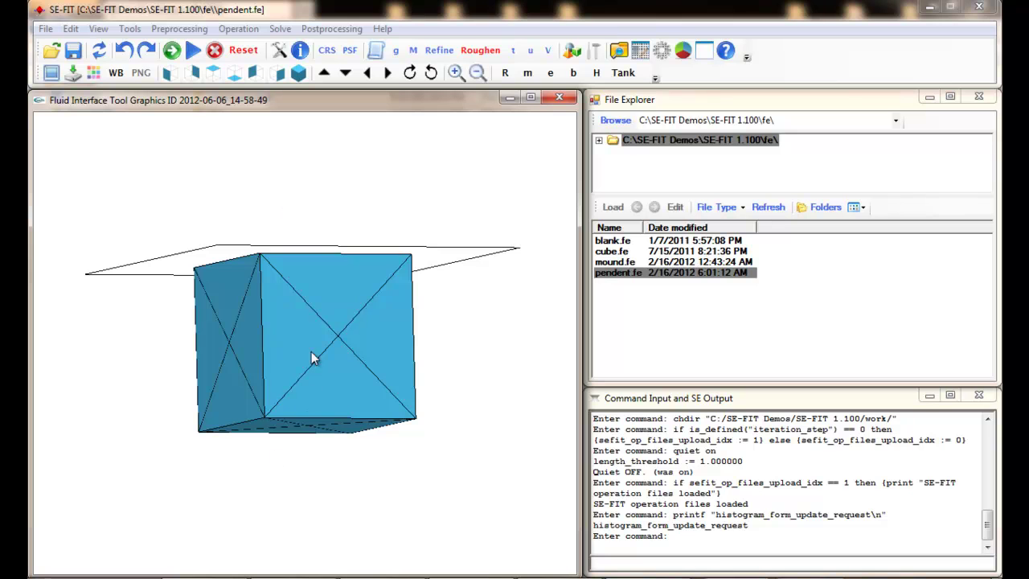
drag(372, 230, 361, 282)
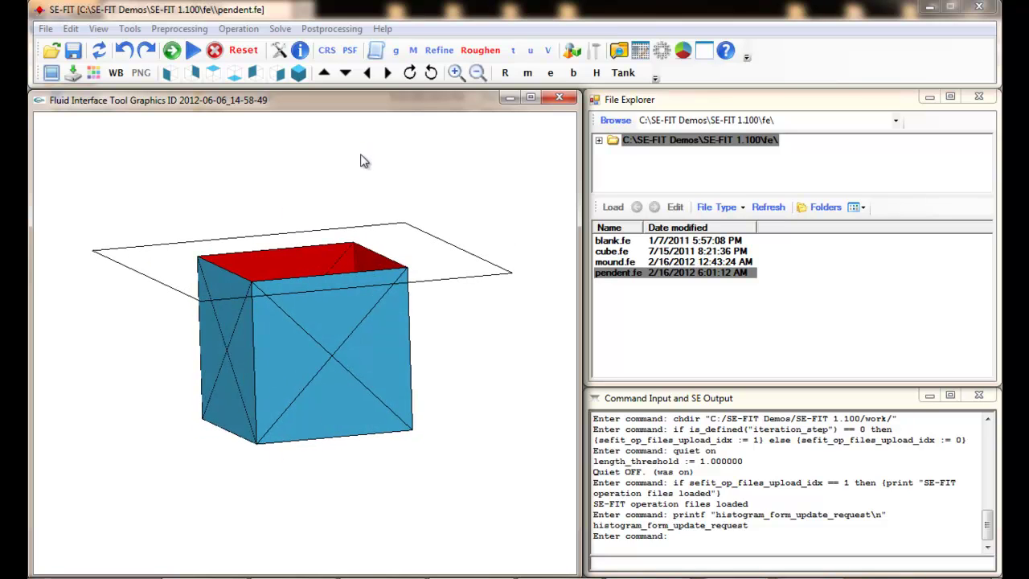
Bring up the PSF Setup dialog (angle 80 1 90, bond 3 control, mygrav output) and reposition it
click(352, 51)
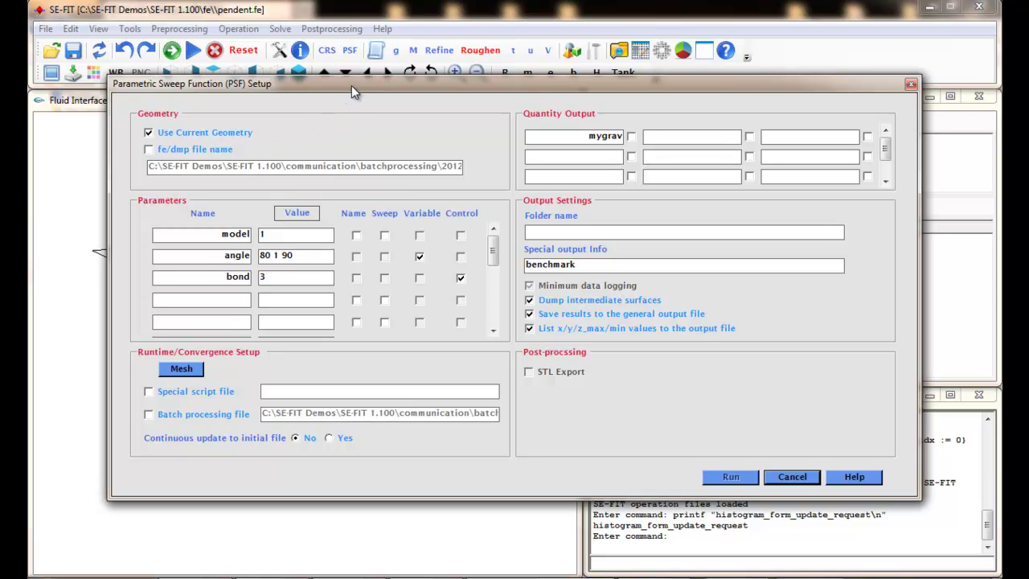
drag(352, 85, 320, 80)
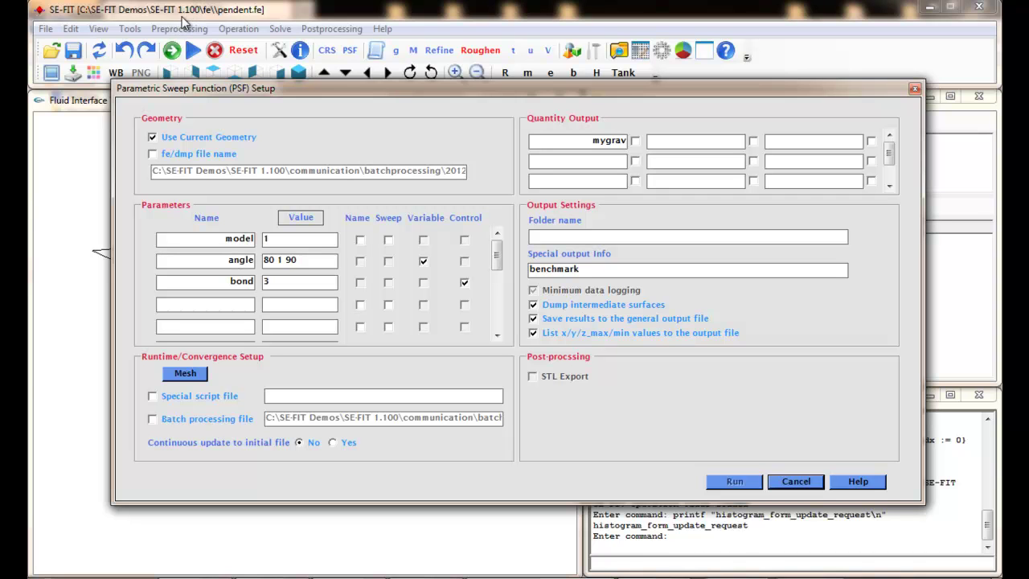
drag(497, 90, 501, 83)
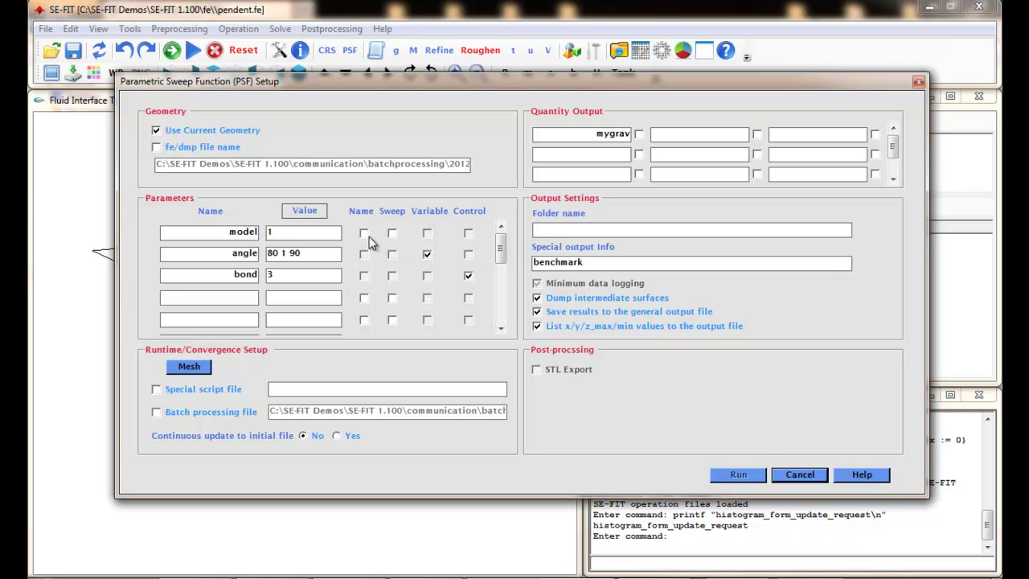
click(427, 254)
click(468, 275)
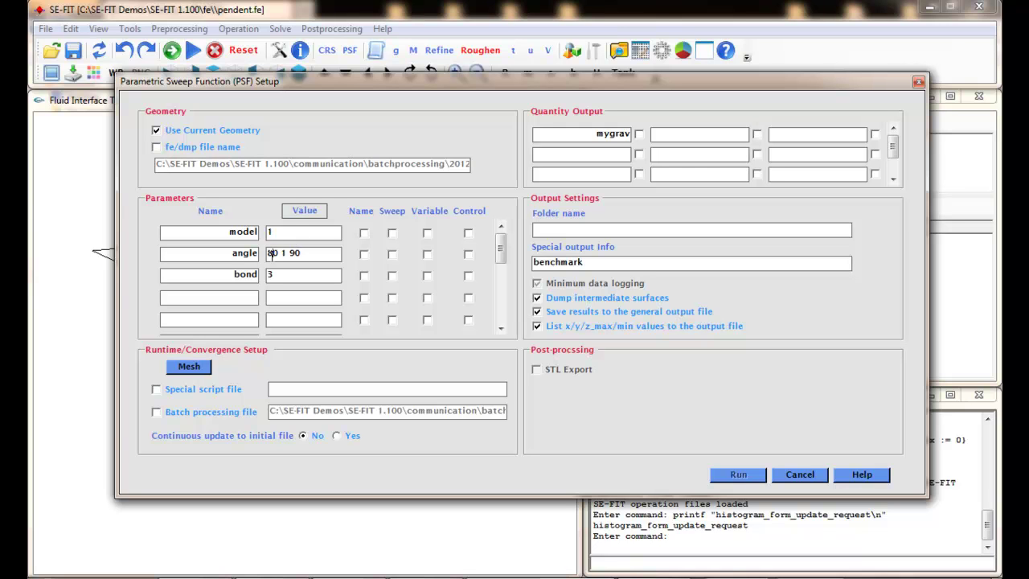
click(272, 253)
double_click(270, 253)
double_click(307, 253)
click(392, 256)
click(393, 254)
click(468, 277)
click(428, 255)
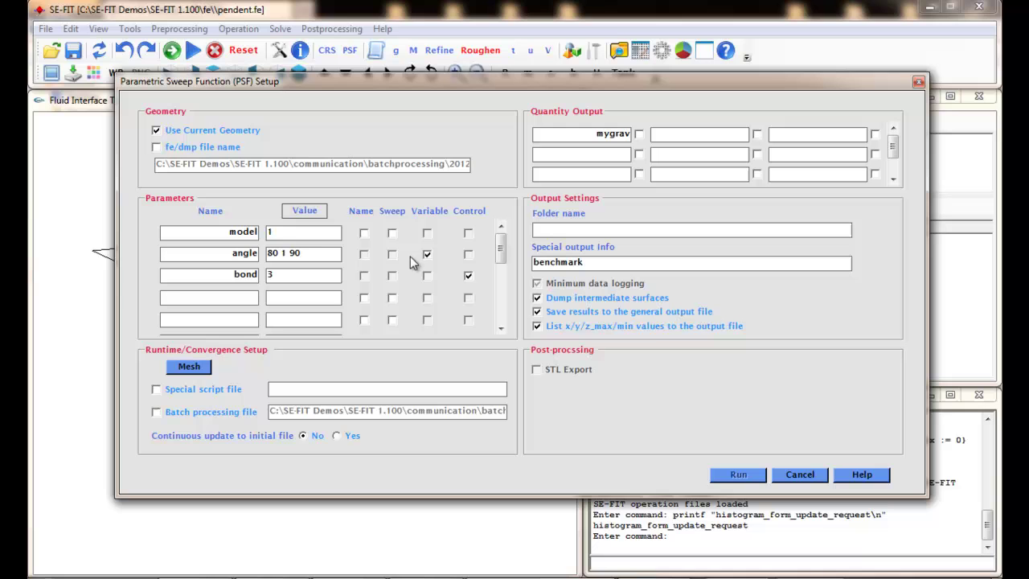
click(468, 275)
drag(304, 254, 279, 247)
text(,90,)
text( 10)
key(BackSpace)
key(BackSpace)
text(100)
key(BackSpace)
key(BackSpace)
key(BackSpace)
key(BackSpace)
key(BackSpace)
Open Convergence Run Settings via Mesh and inspect the maximum x, y and z limit values
click(190, 368)
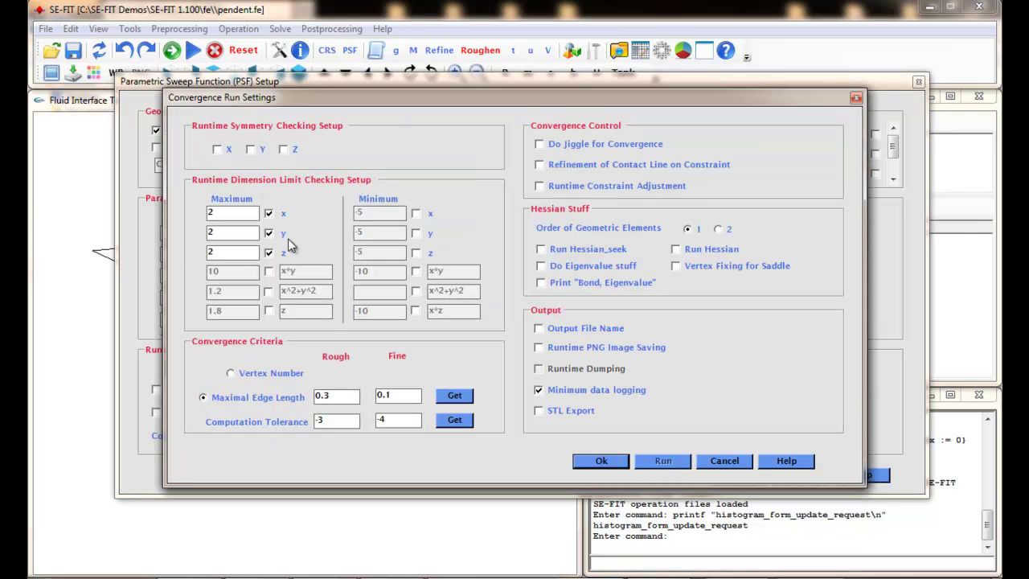
drag(285, 98, 527, 155)
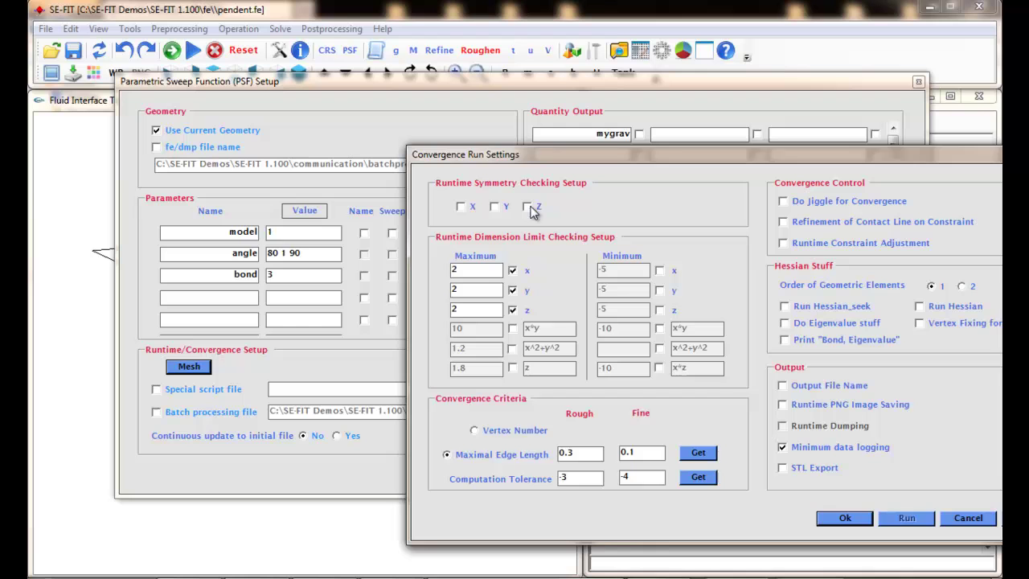
drag(613, 152, 383, 105)
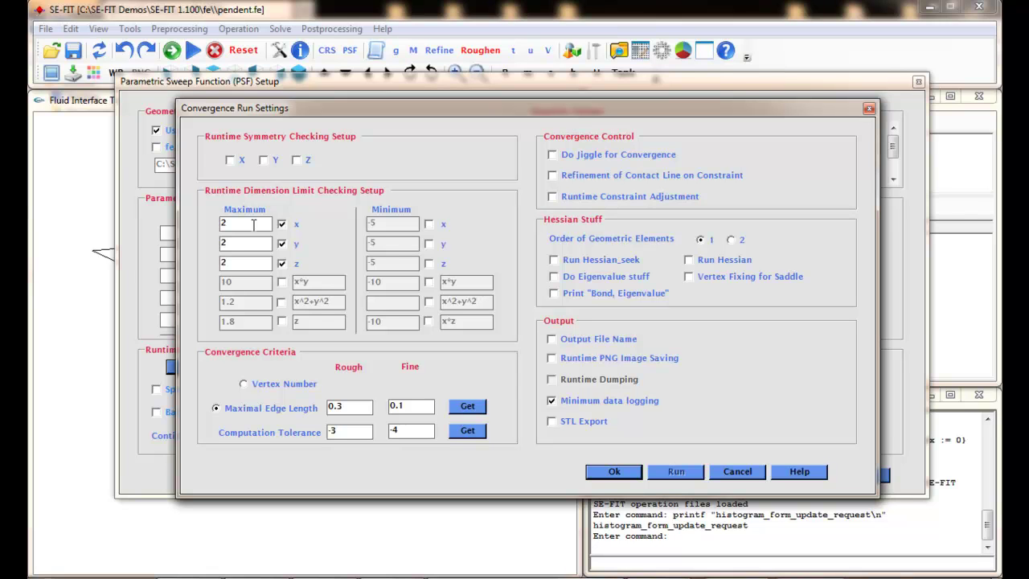
click(254, 224)
click(251, 243)
click(250, 262)
drag(237, 242, 201, 245)
Toggle Runtime PNG Image Saving on and back off, then accept the convergence settings
click(553, 359)
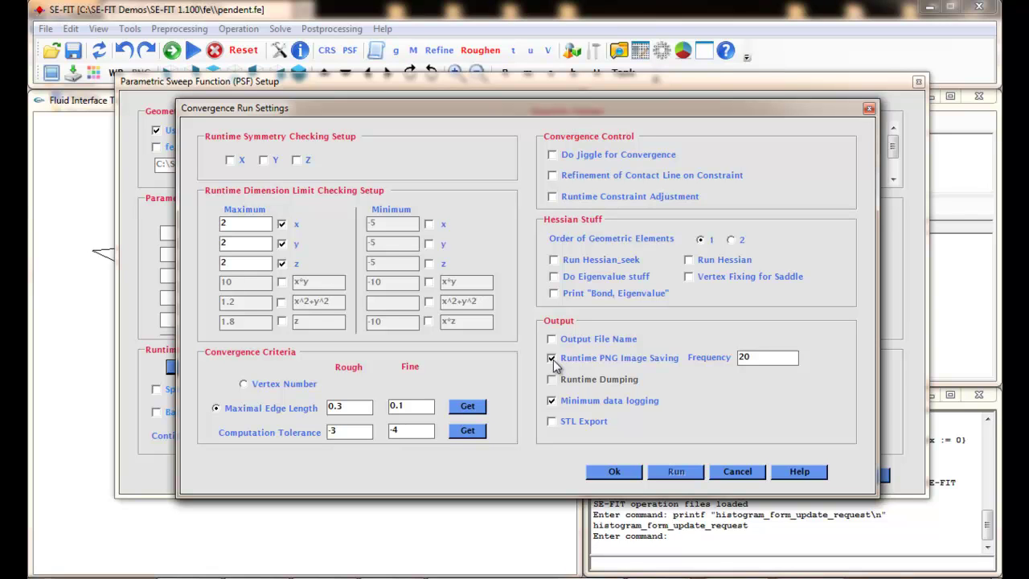
click(552, 360)
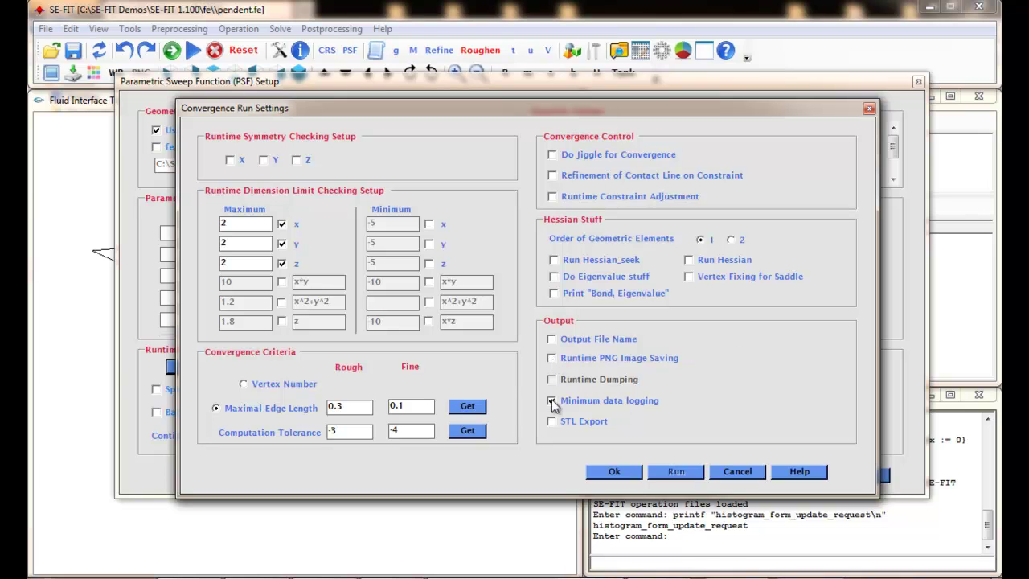
click(625, 470)
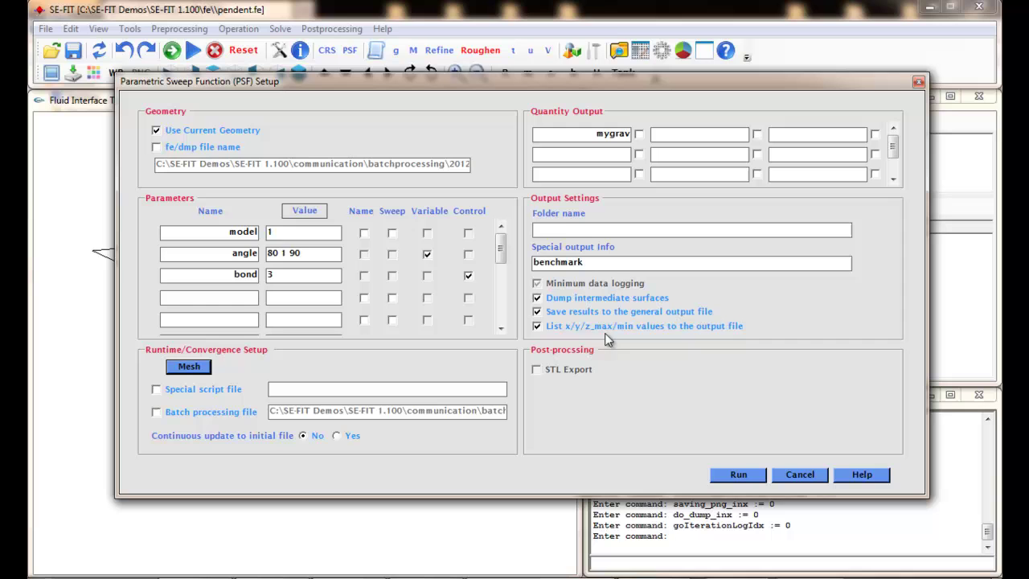
Set output folder name to Pendent and special output info to 'Screencast PSF - Basic'
click(561, 231)
text(t)
double_click(592, 264)
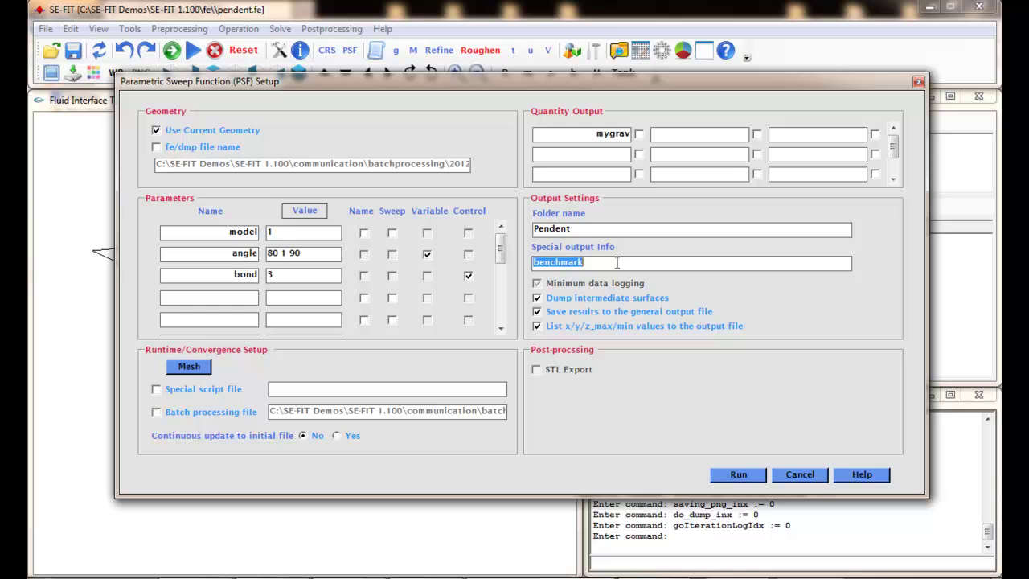
text(SF)
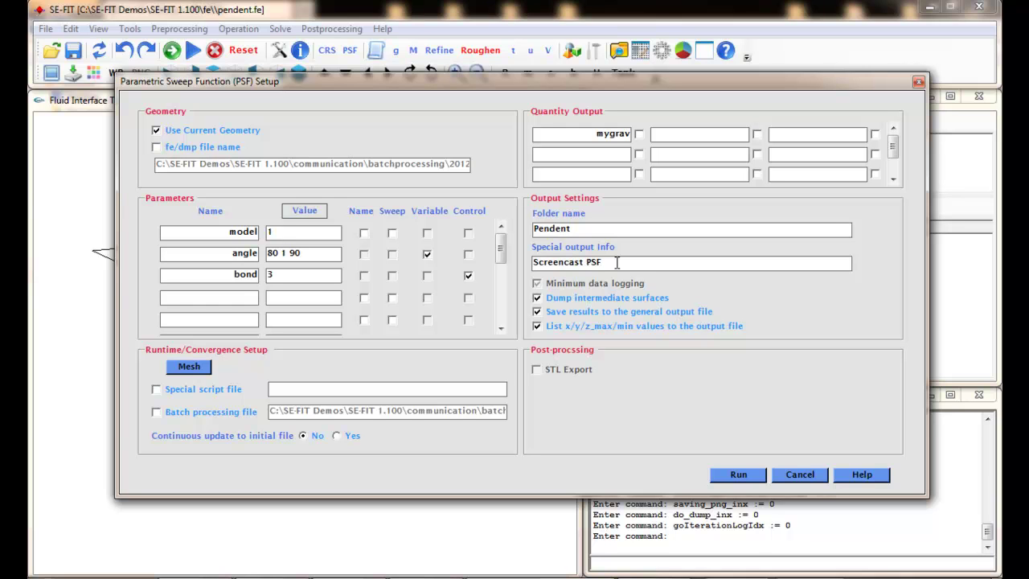
text( -BA)
Run the sweep, view the angle and bond parameter values, and show computation progress
click(738, 476)
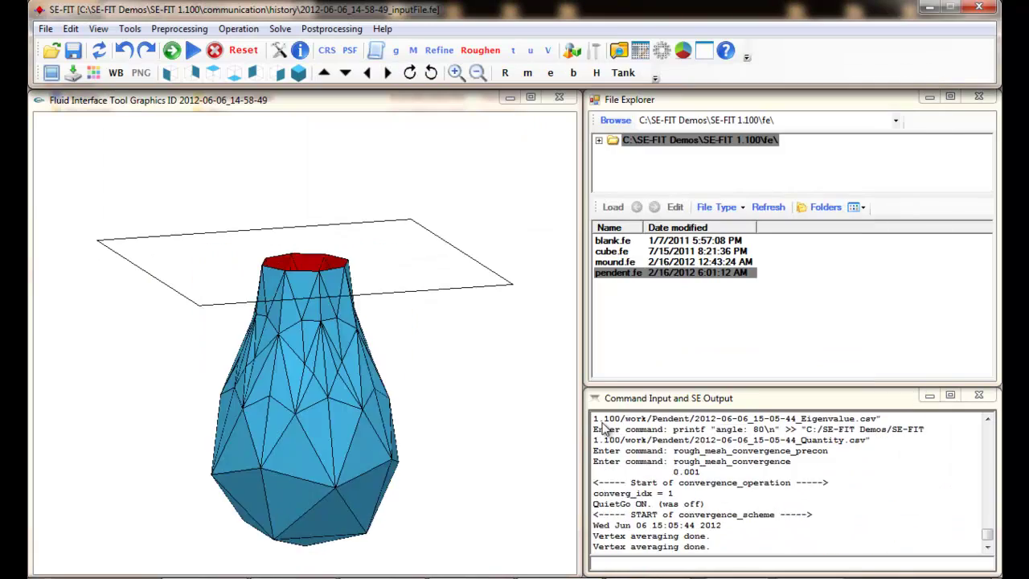
click(659, 51)
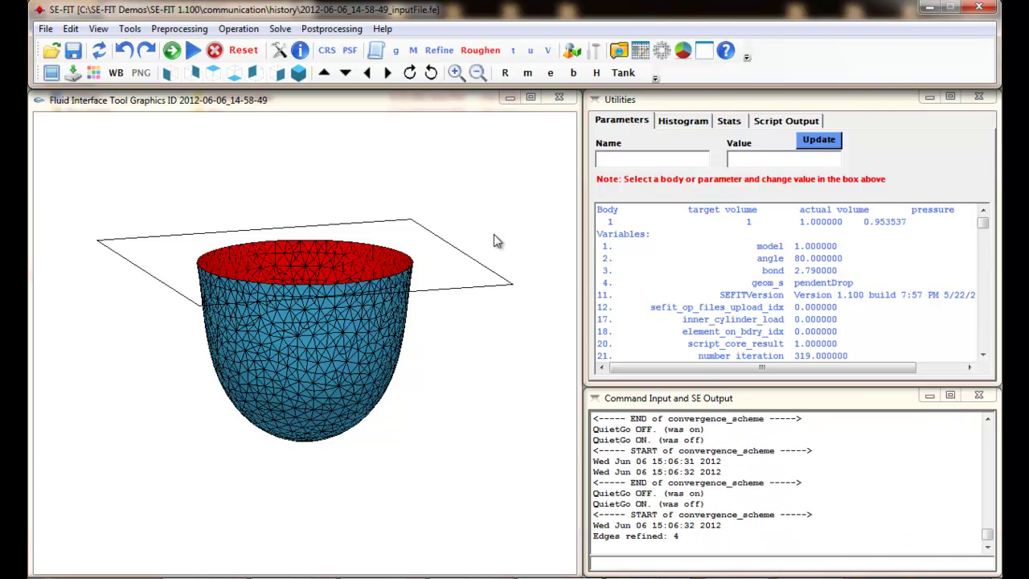
click(214, 52)
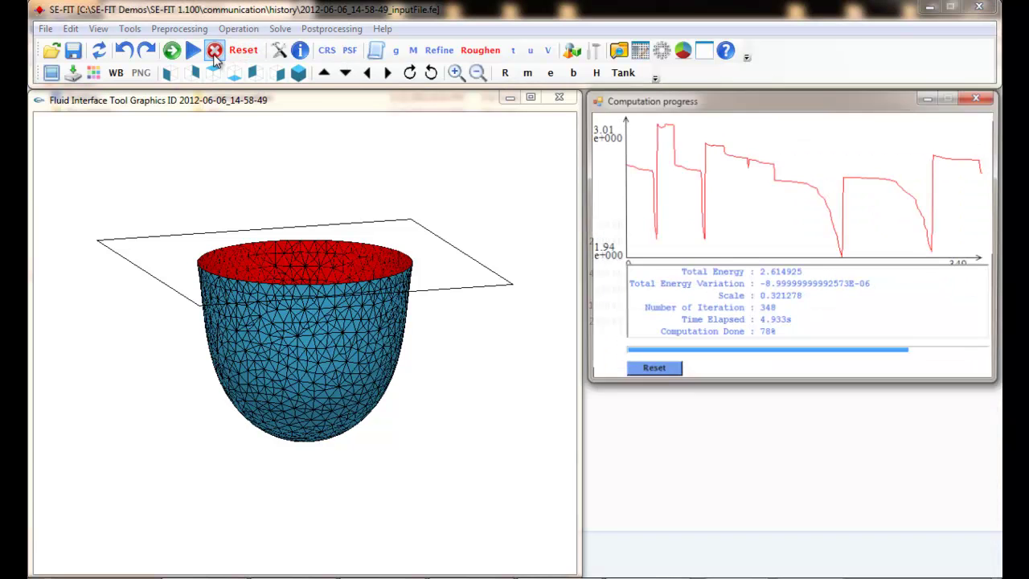
Minimize SE-FIT and open the SE-FIT 1.100 work folder, briefly visiting the Pendent subfolder
click(928, 10)
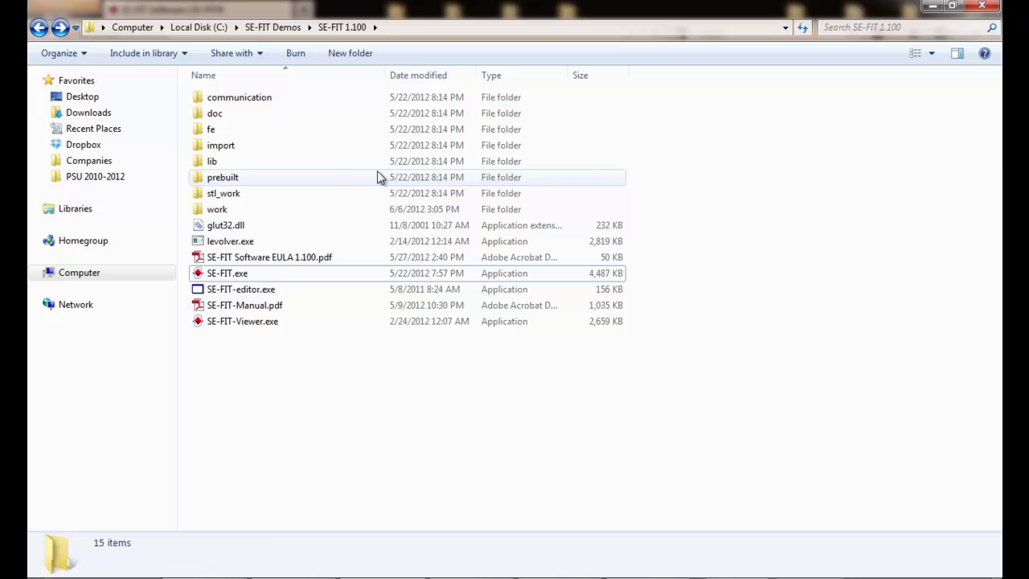
double_click(245, 212)
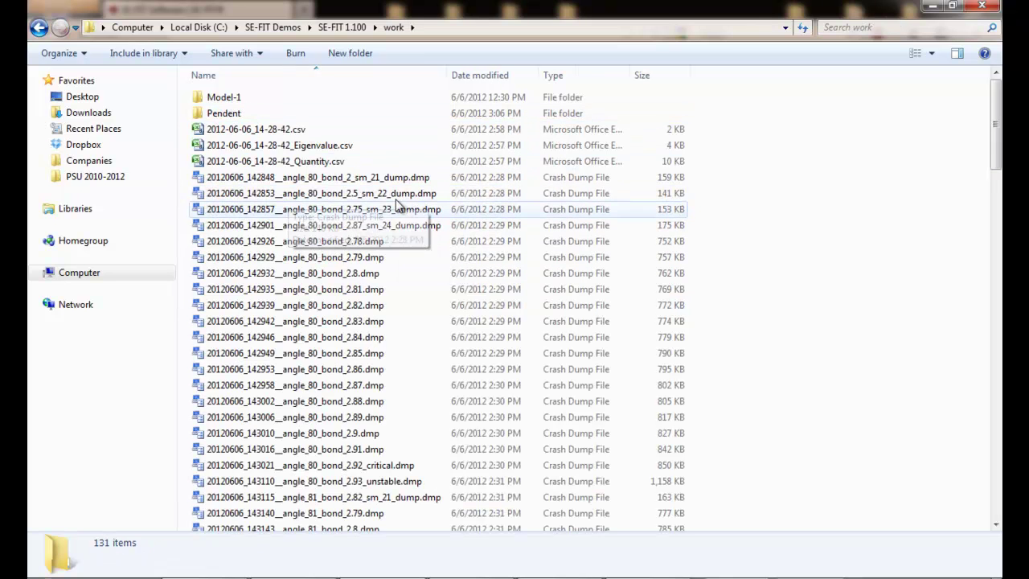
click(345, 28)
double_click(228, 208)
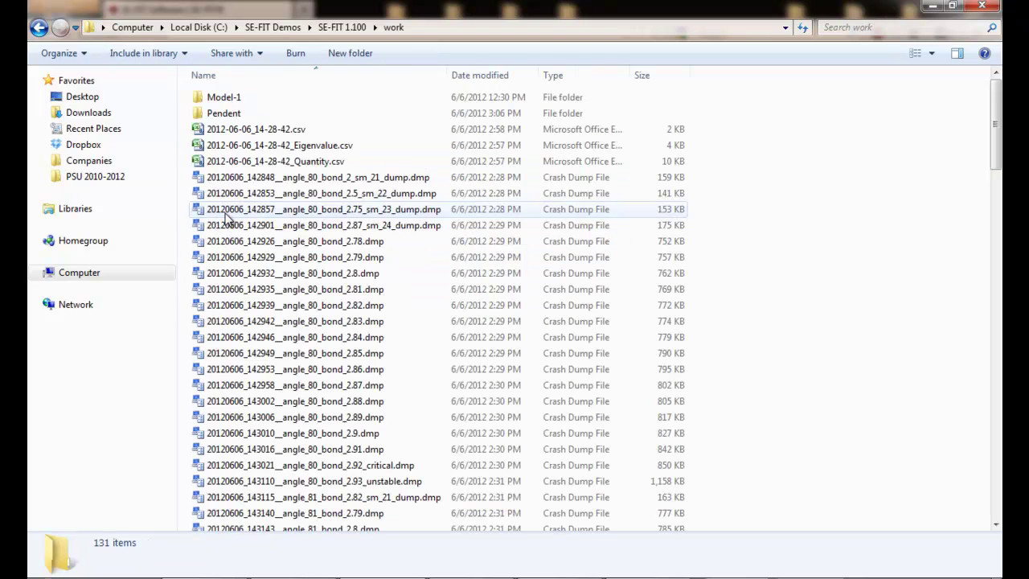
click(238, 116)
double_click(238, 117)
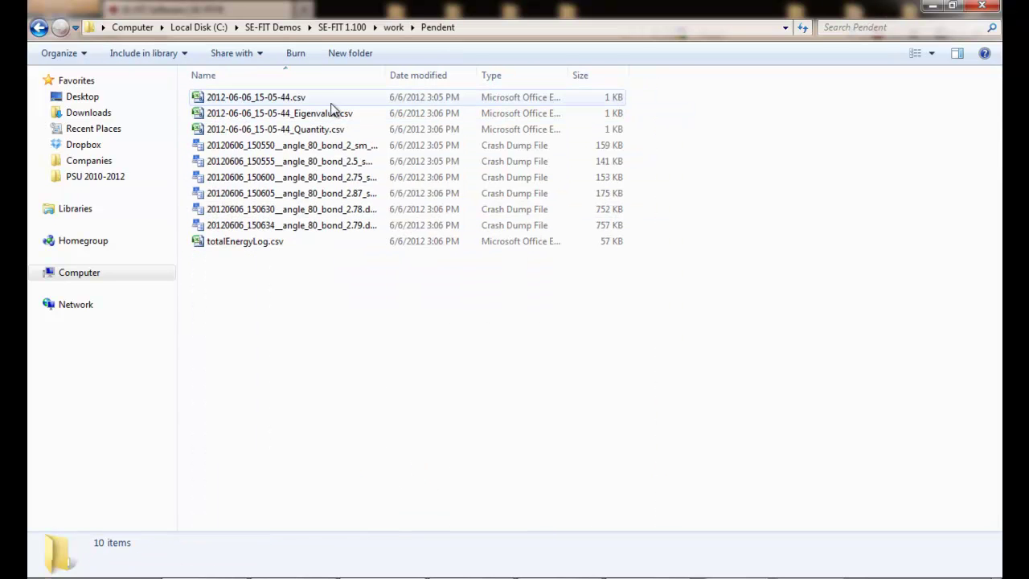
click(39, 29)
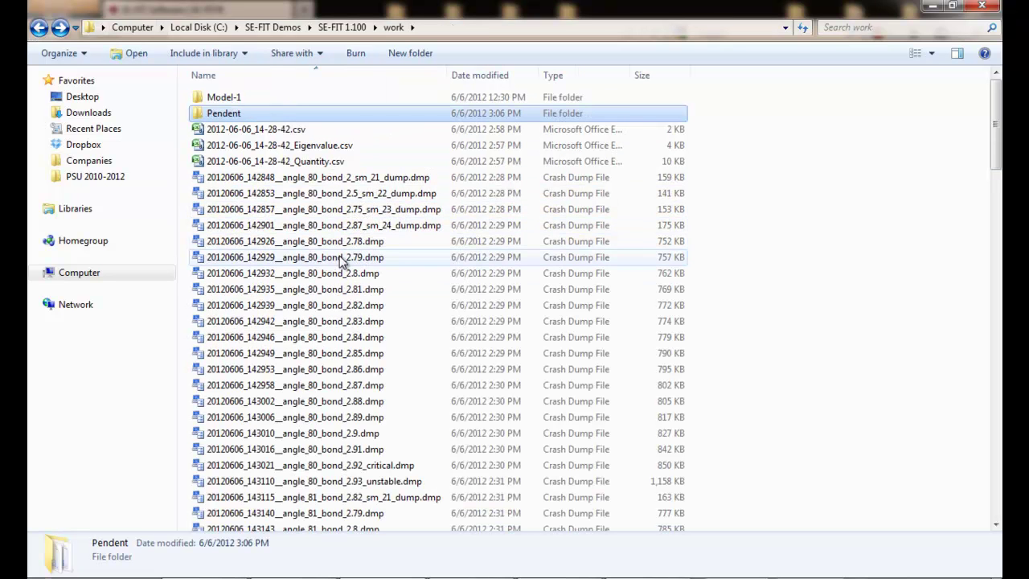
Scroll through the sweep's .dmp files, selecting the angle 80, bond 2.92 critical dump
scroll(410, 209, down, 3)
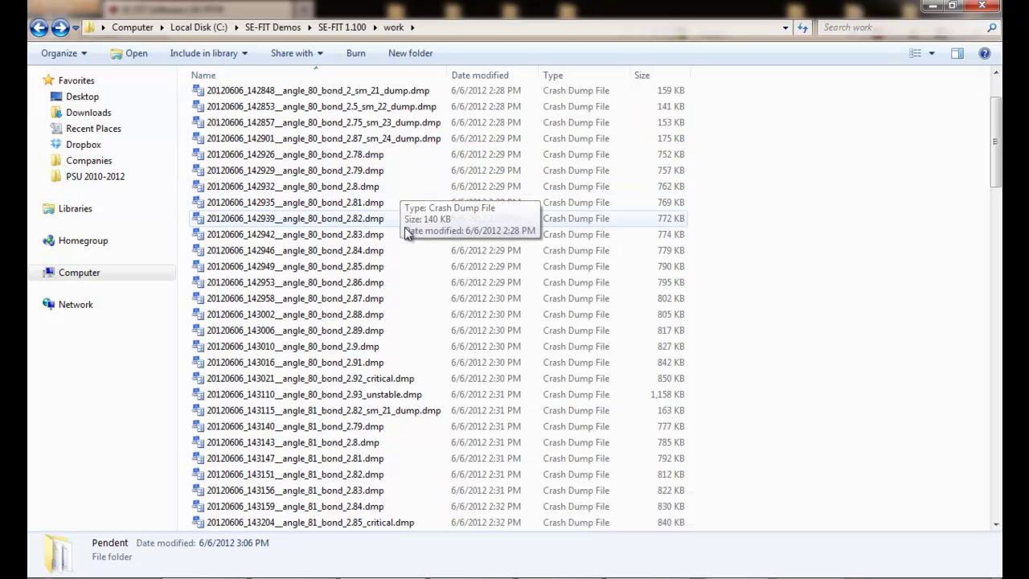
click(393, 331)
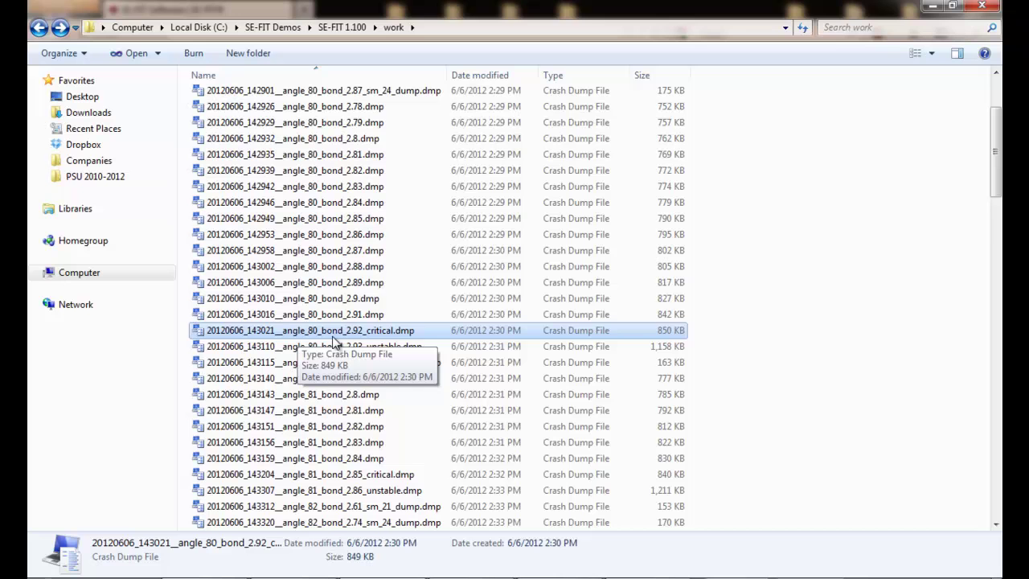
scroll(362, 341, down, 5)
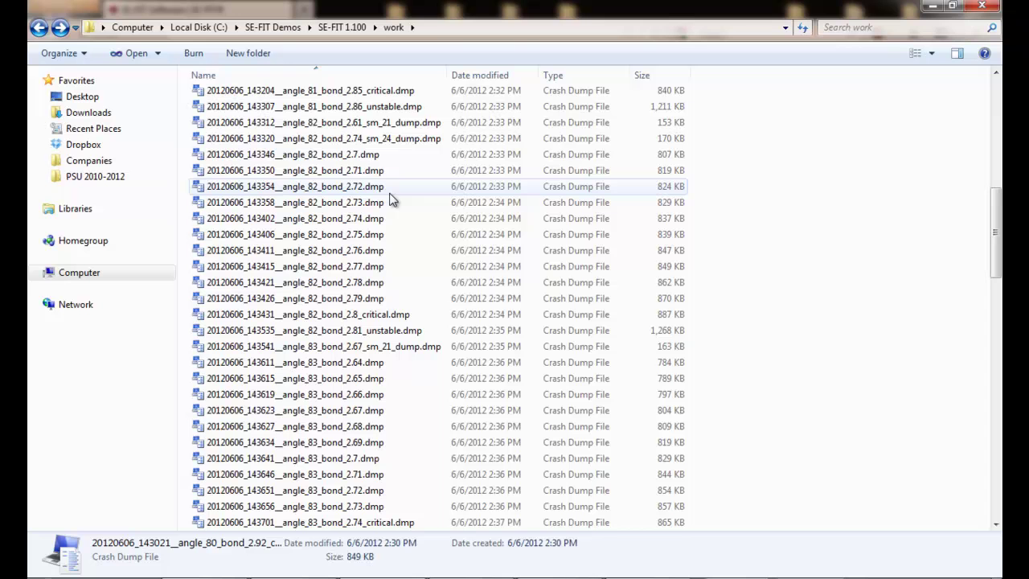
scroll(372, 98, up, 4)
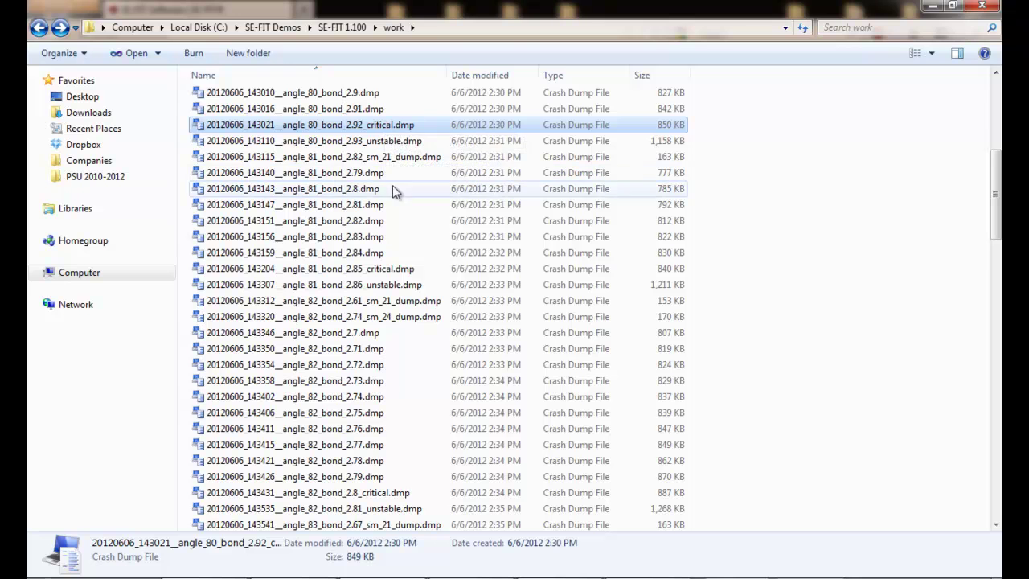
scroll(384, 271, down, 2)
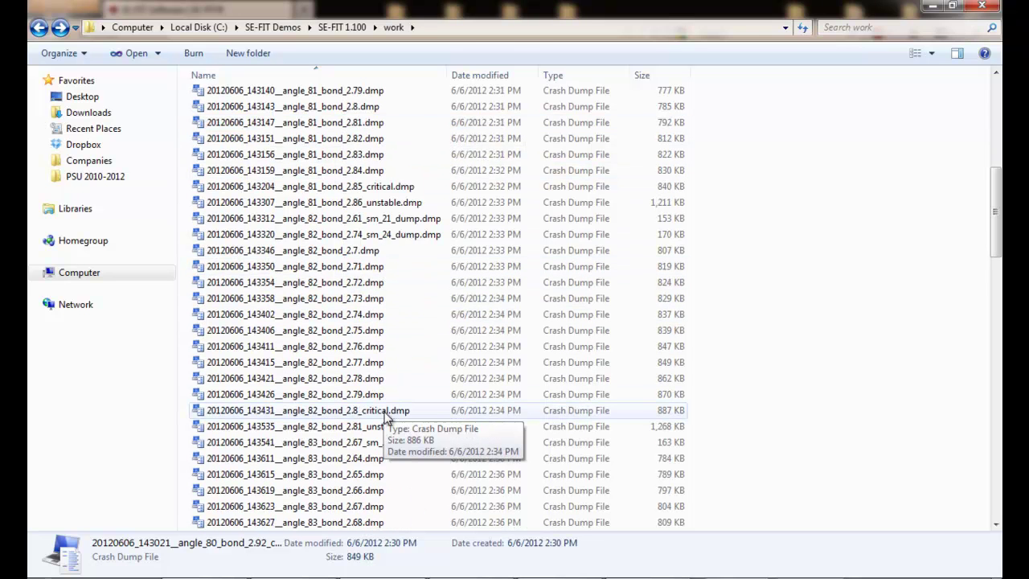
scroll(380, 411, down, 3)
scroll(380, 412, down, 2)
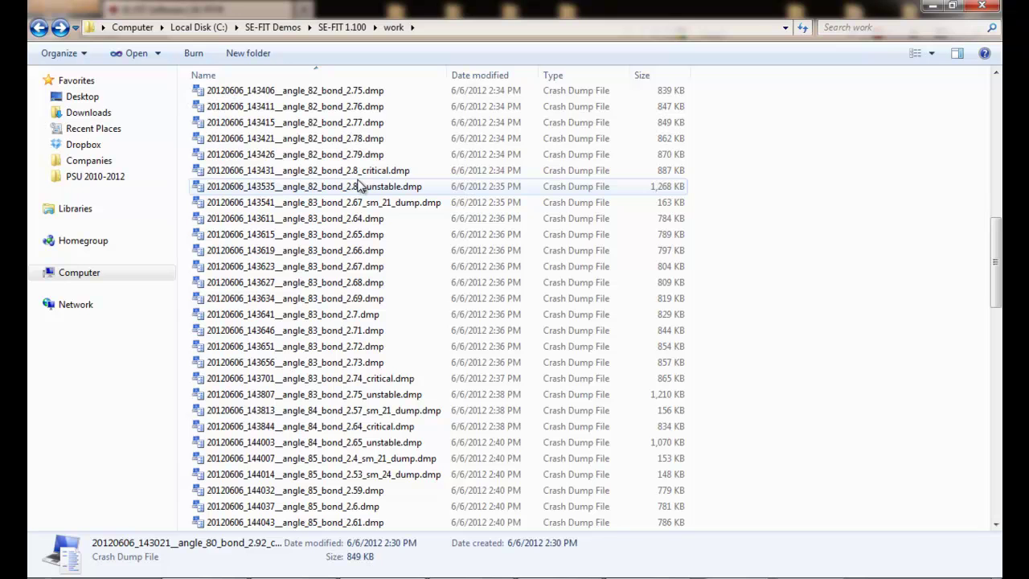
scroll(391, 276, up, 5)
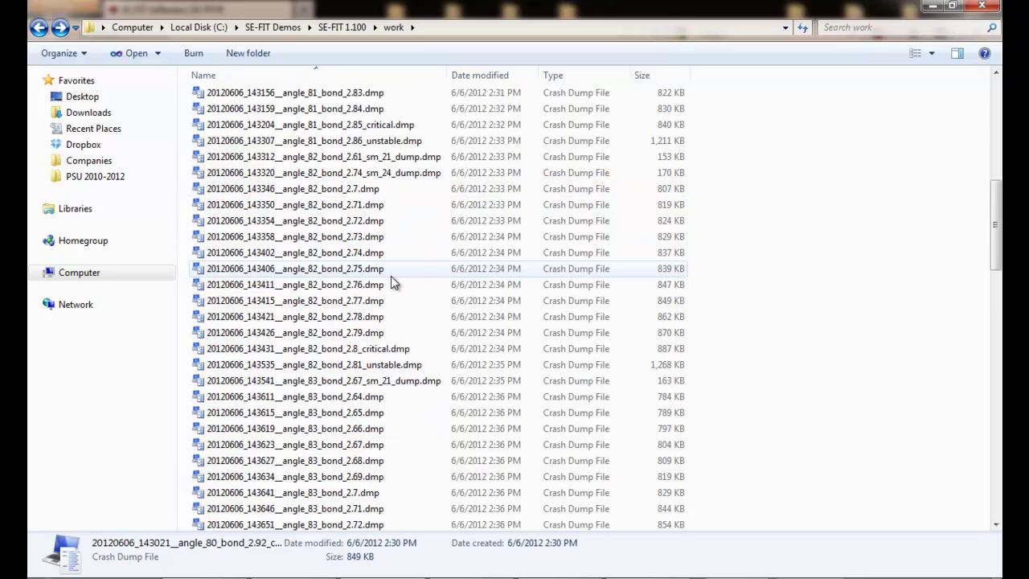
scroll(391, 276, up, 5)
scroll(391, 276, up, 5)
Review 2012-06-06_14-28-42_Quantity.csv bond values in Excel down to angle 90, then close it
double_click(312, 161)
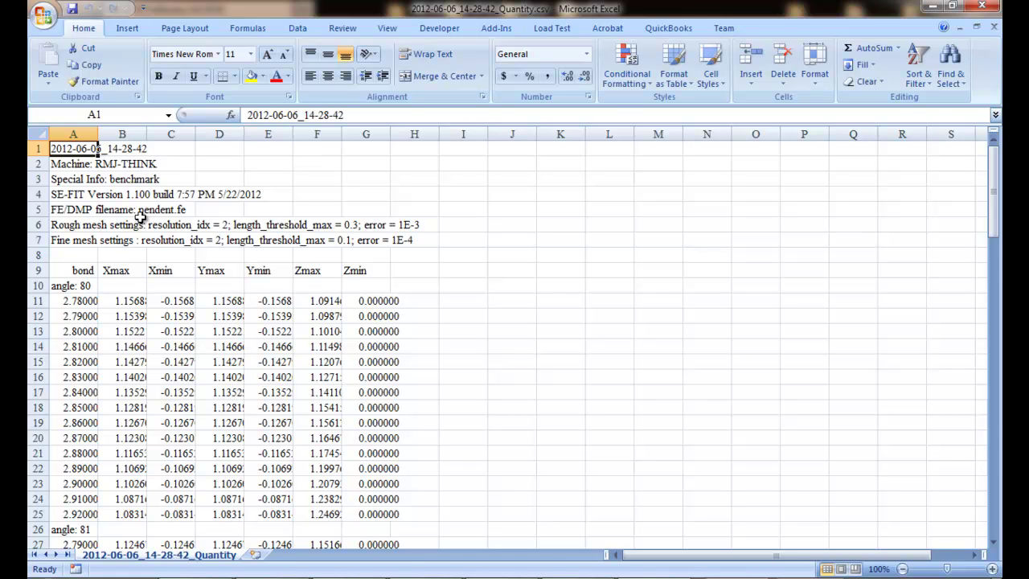
scroll(90, 198, down, 1)
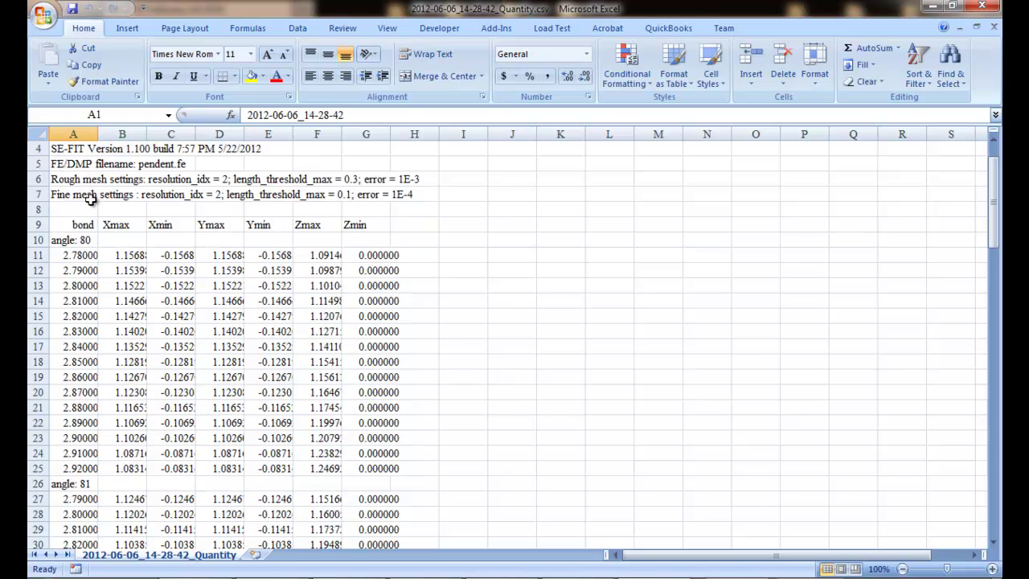
scroll(90, 198, down, 1)
scroll(90, 198, down, 2)
scroll(90, 198, down, 2)
scroll(90, 198, down, 2)
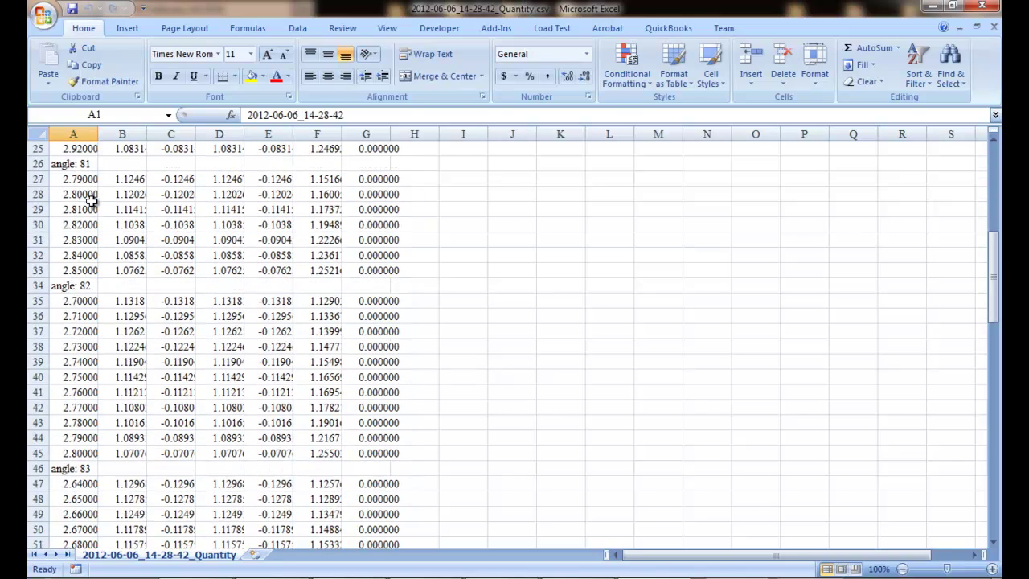
scroll(90, 198, down, 3)
scroll(90, 198, down, 4)
scroll(90, 198, down, 3)
scroll(90, 199, down, 4)
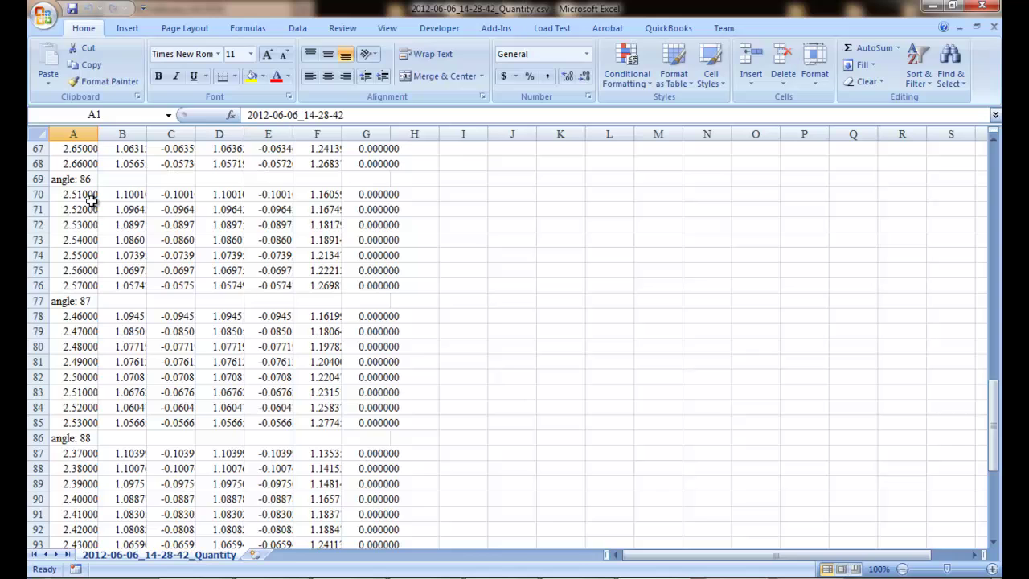
scroll(90, 199, down, 2)
scroll(91, 199, down, 2)
scroll(90, 200, down, 3)
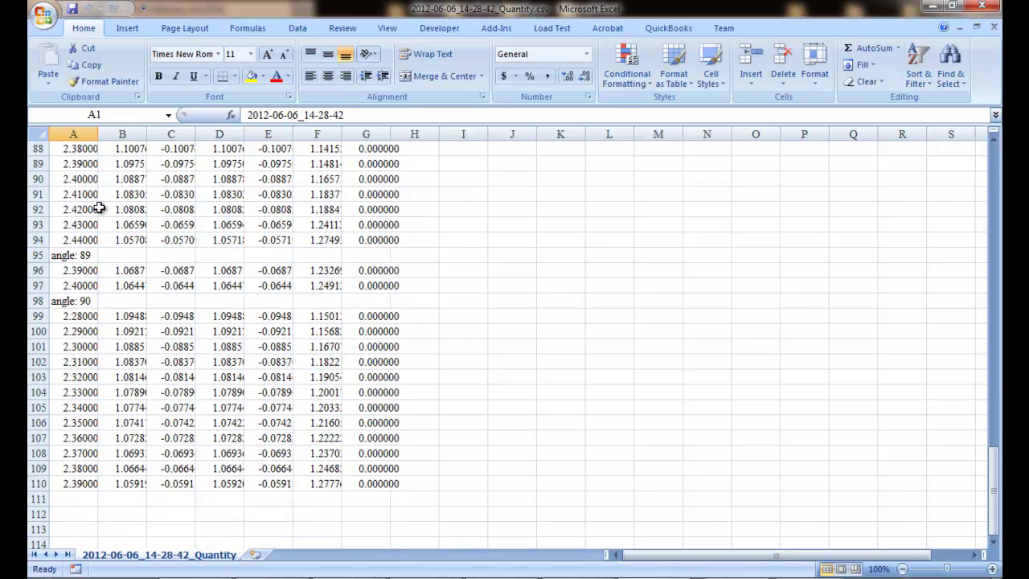
click(991, 10)
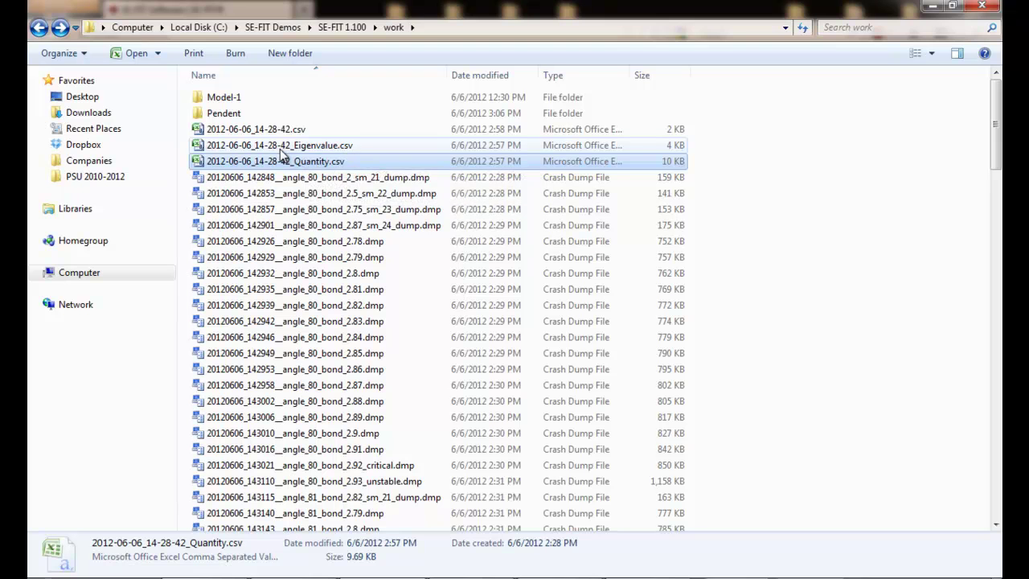
Glance at the Eigenvalue CSV, then open 2012-06-06_14-28-42.csv listing critical bonds for angles 80–90
double_click(281, 146)
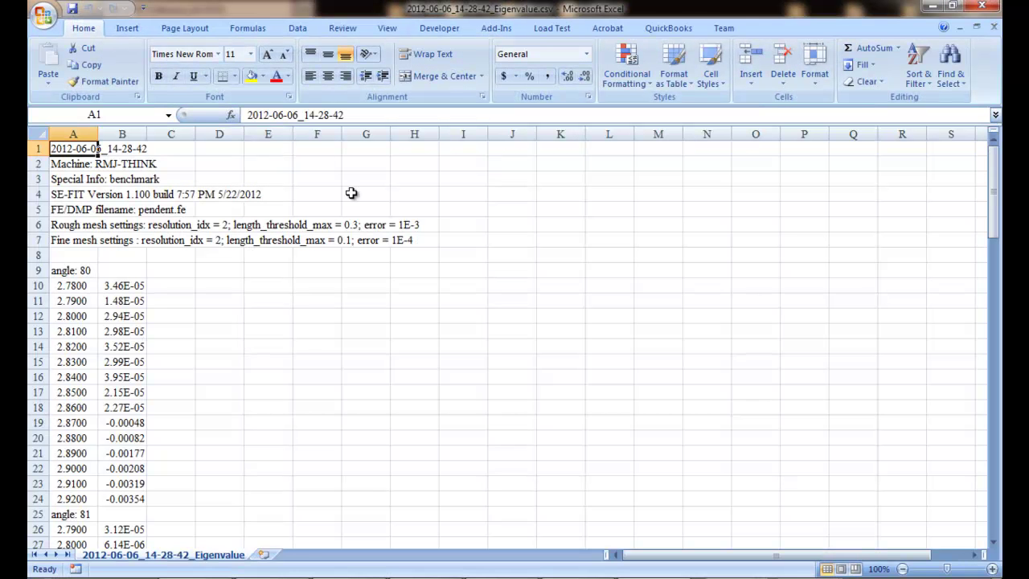
click(982, 6)
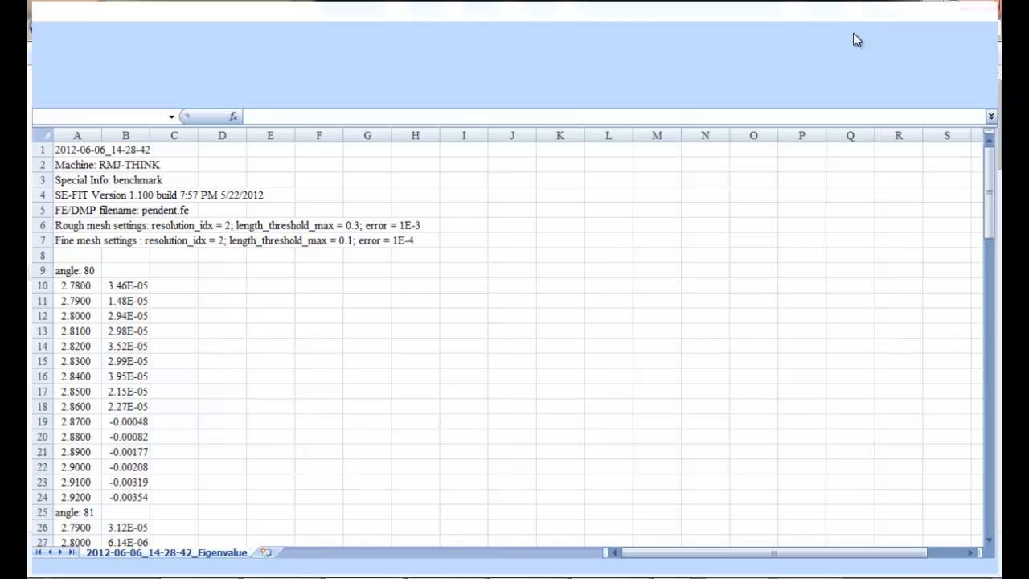
double_click(257, 129)
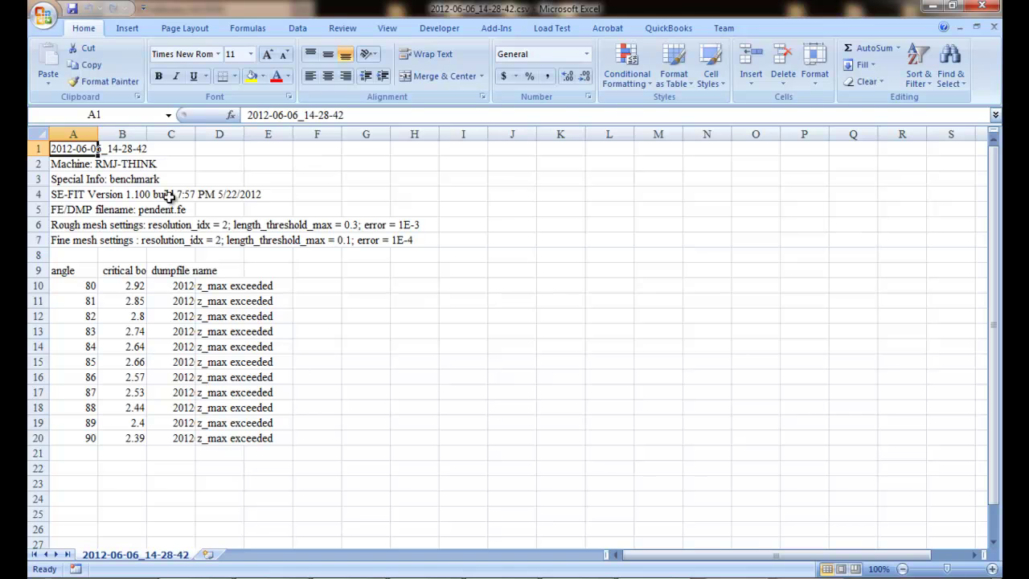
click(994, 27)
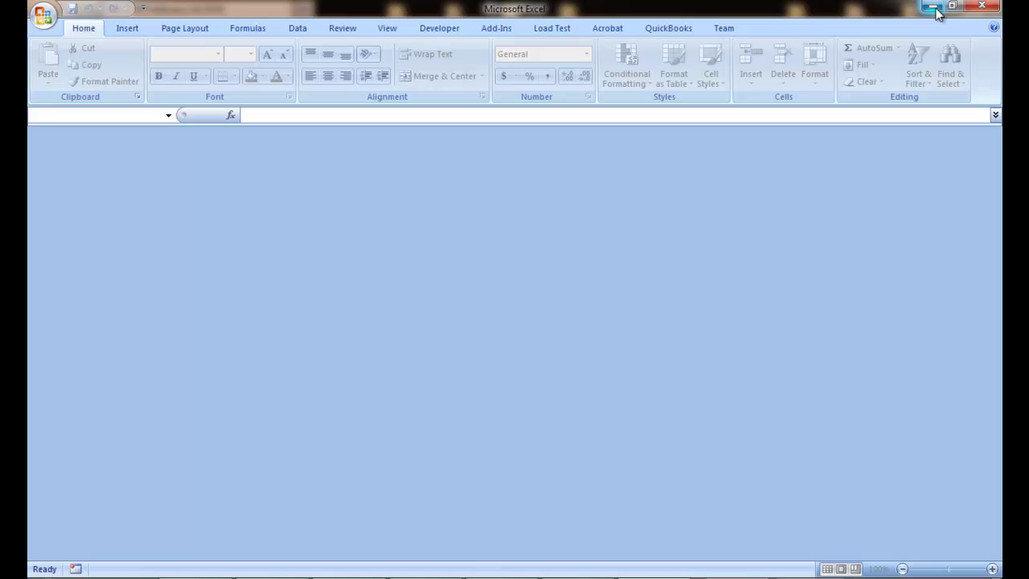
click(982, 6)
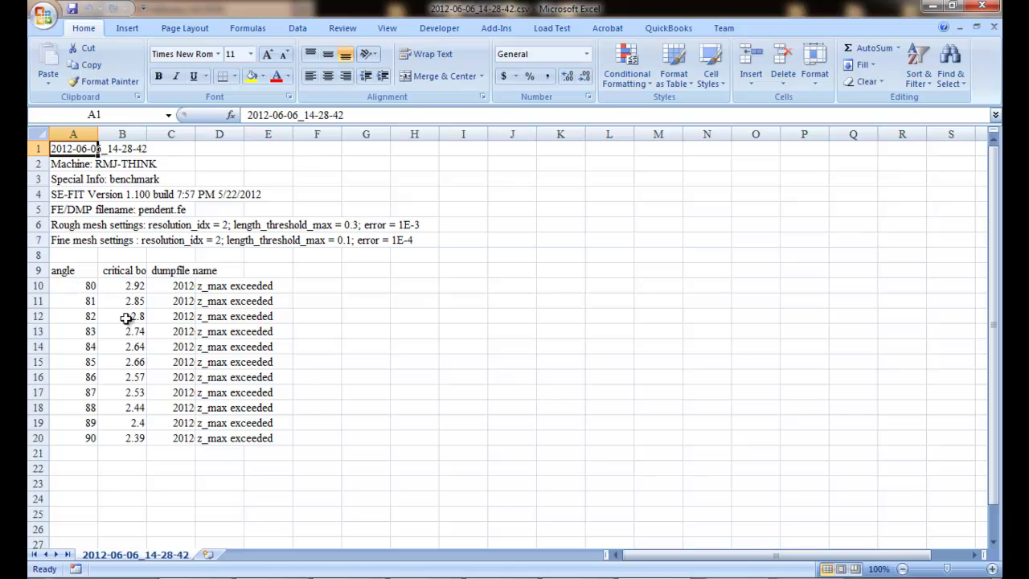
Plot A10:B20 as a markers-only scatter of critical bond vs angle beside the data, then close
click(89, 286)
drag(89, 286, 128, 439)
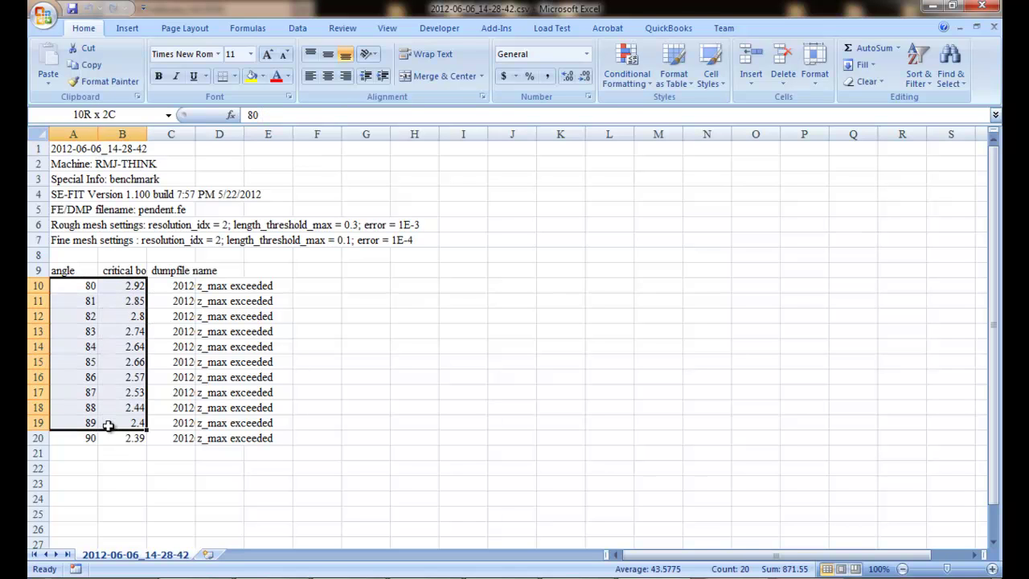
click(297, 28)
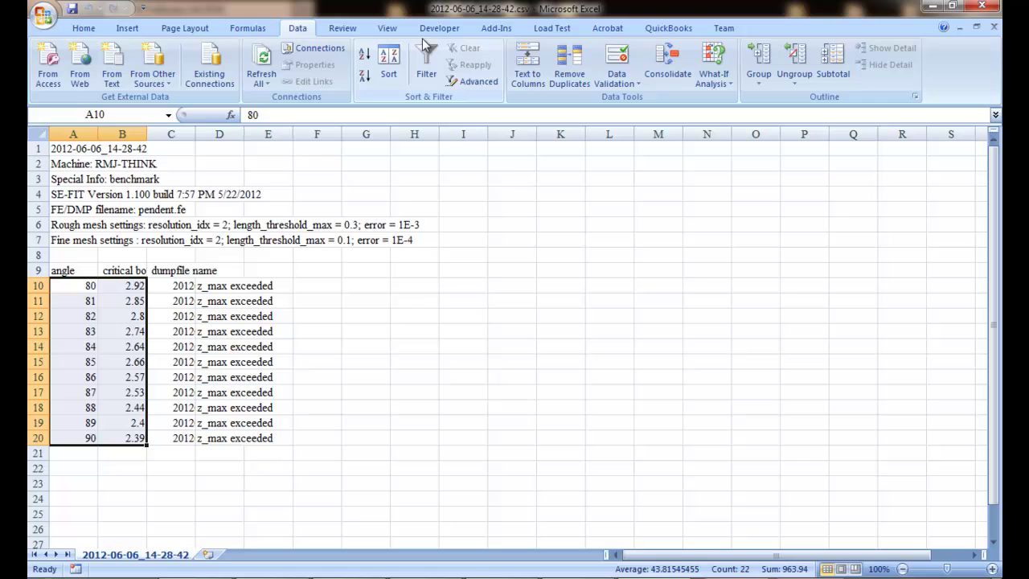
click(127, 28)
click(436, 64)
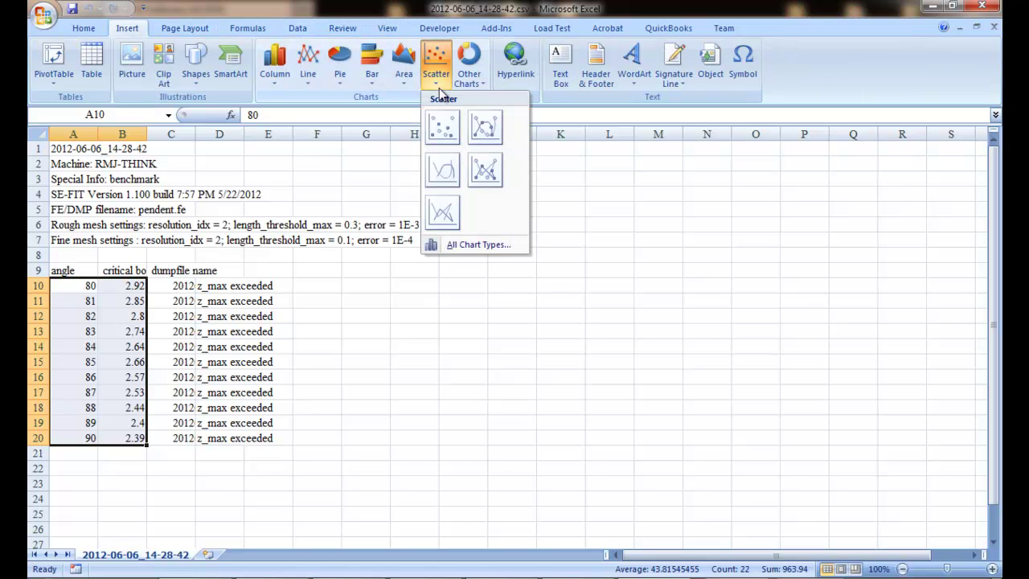
click(443, 129)
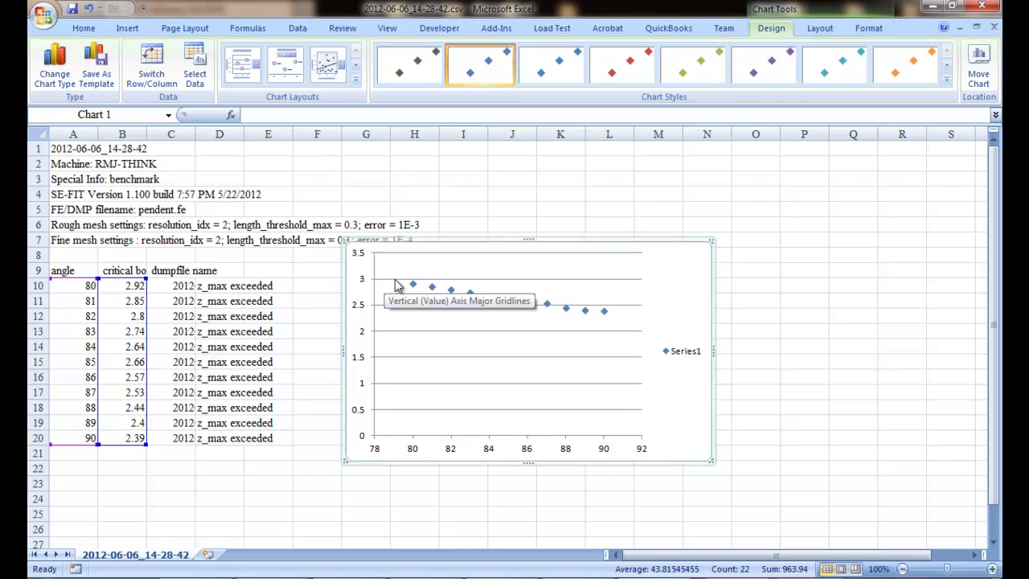
drag(482, 239, 444, 266)
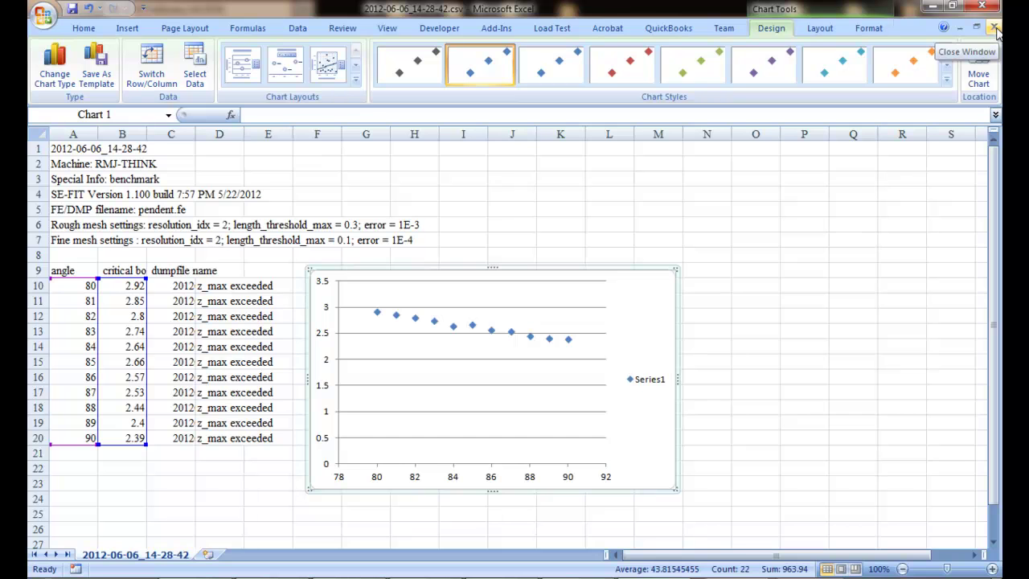
click(997, 30)
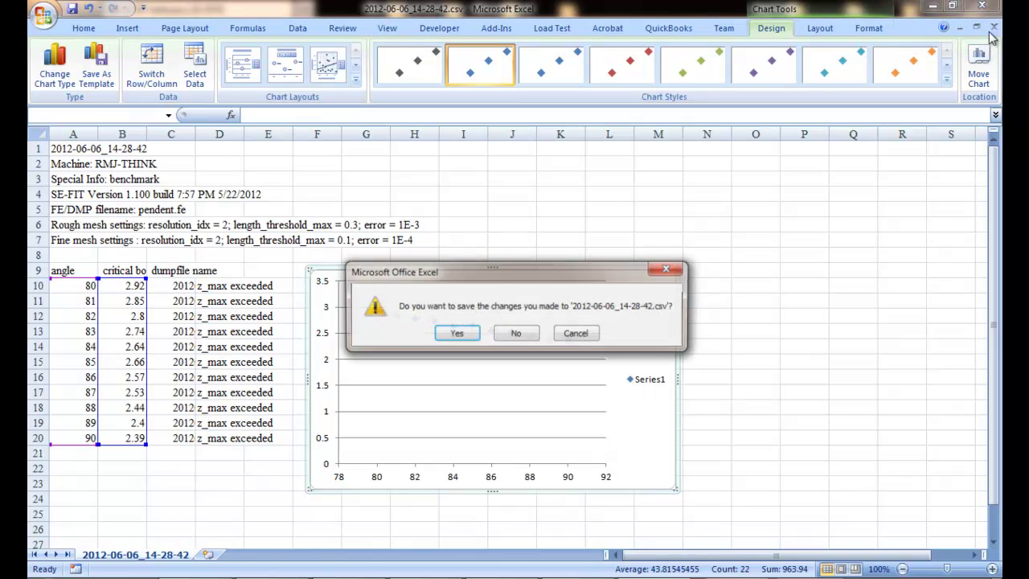
Discard the unsaved Excel changes, minimize Excel, and open the Pendent folder
click(518, 335)
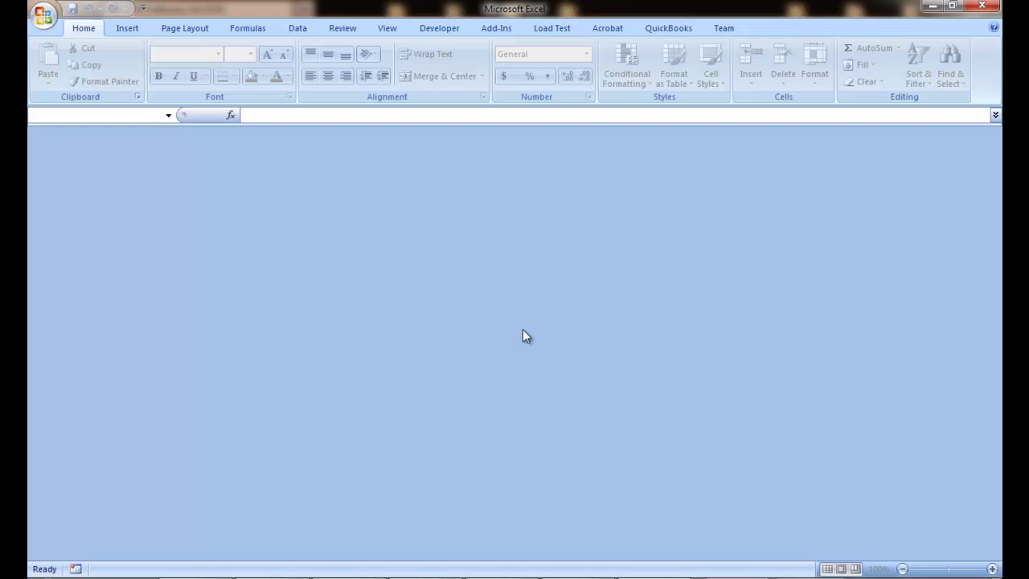
click(931, 6)
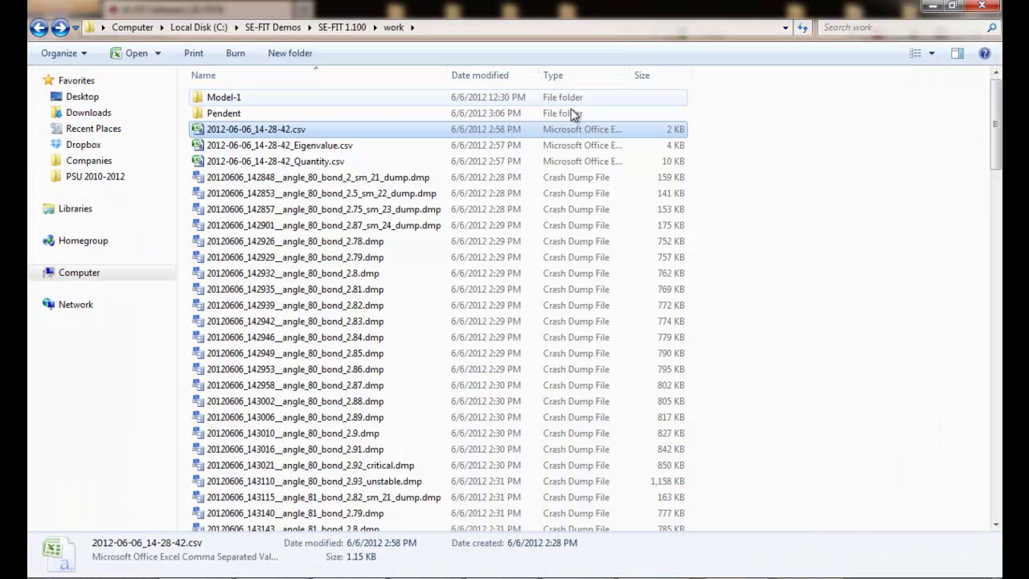
double_click(238, 114)
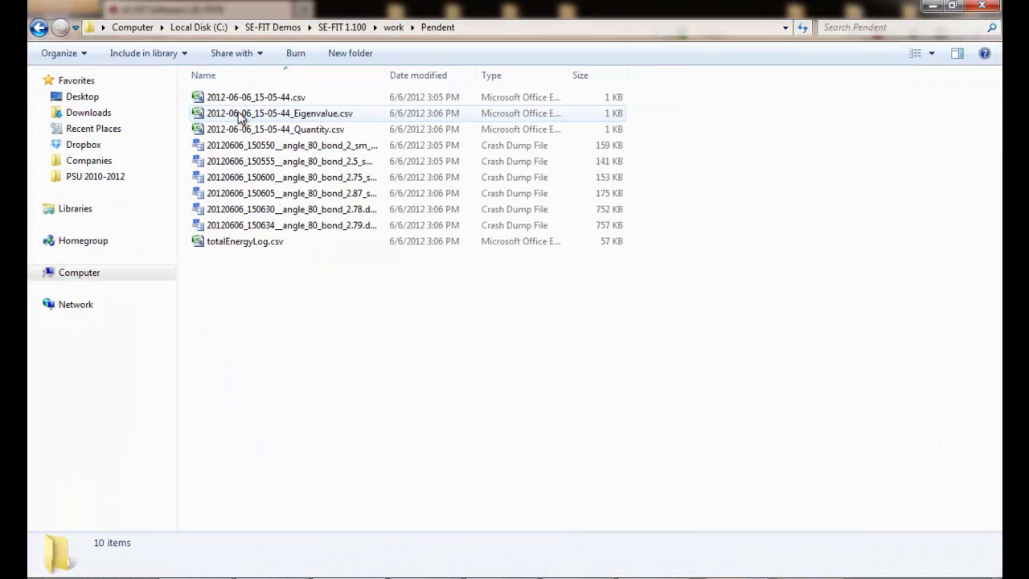
Review 2012-06-06_15-05-44_Quantity.csv in Excel, showing bond 2.78 and 2.79 at angle 80, then close Excel
click(314, 133)
double_click(313, 133)
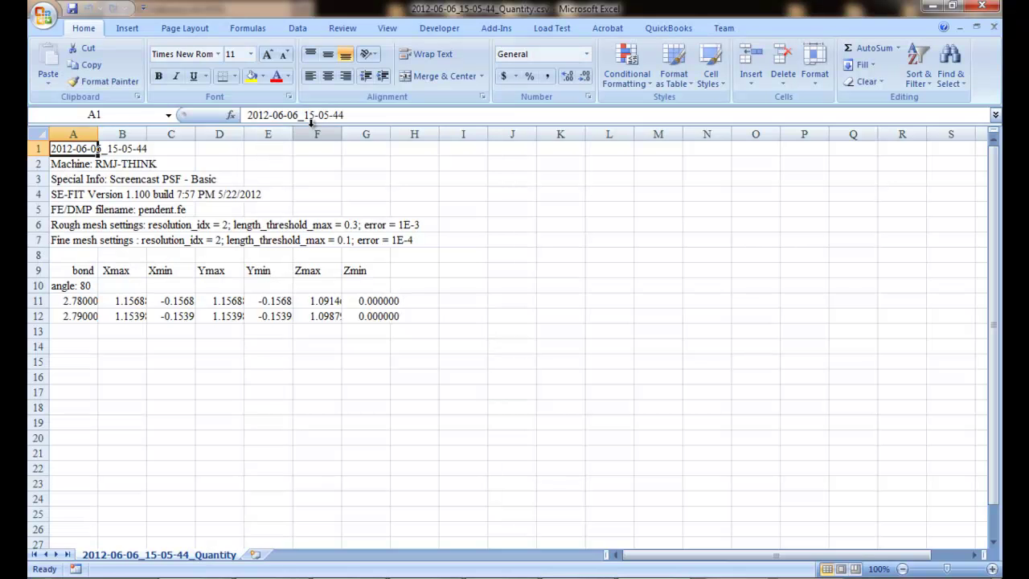
click(69, 181)
click(137, 182)
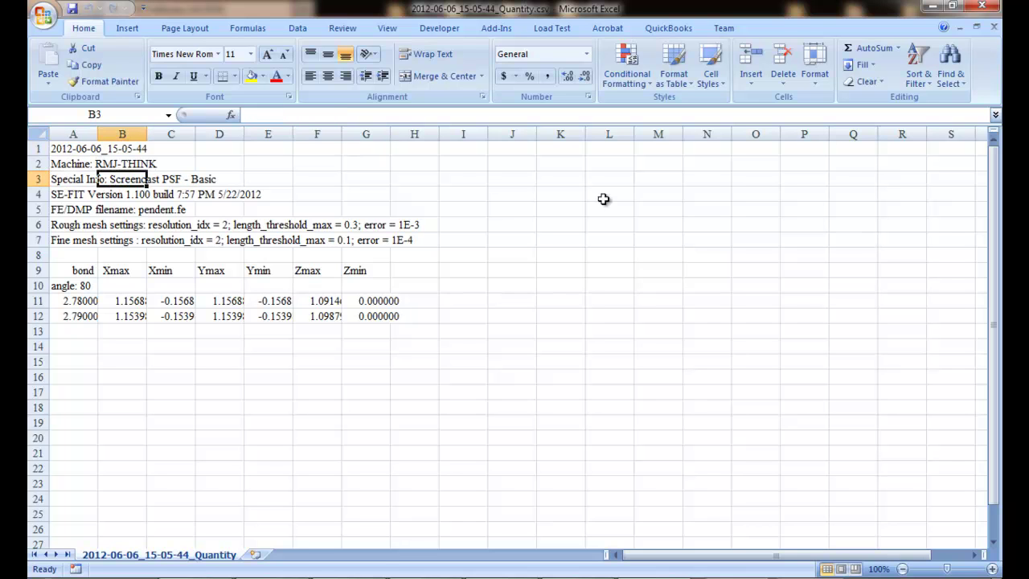
click(993, 26)
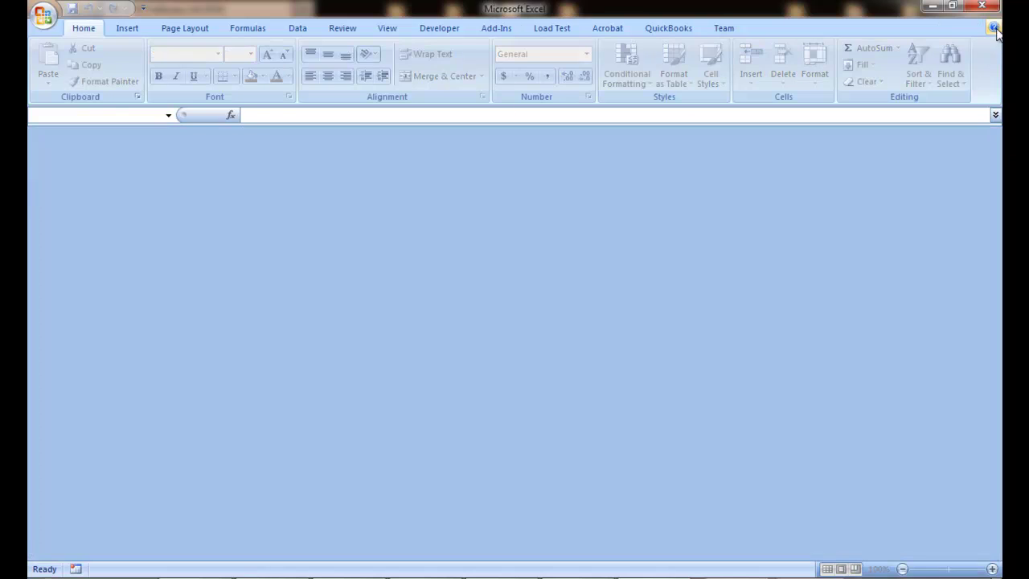
click(985, 6)
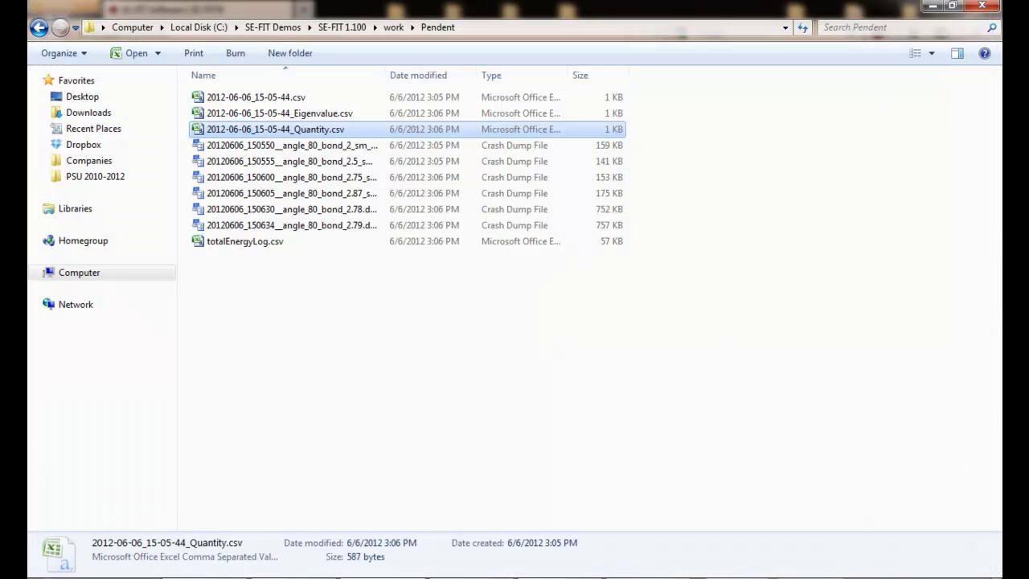
Return to SE-FIT and rotate the pendent drop's final 3D shape to a side-on view
key(alt+Tab)
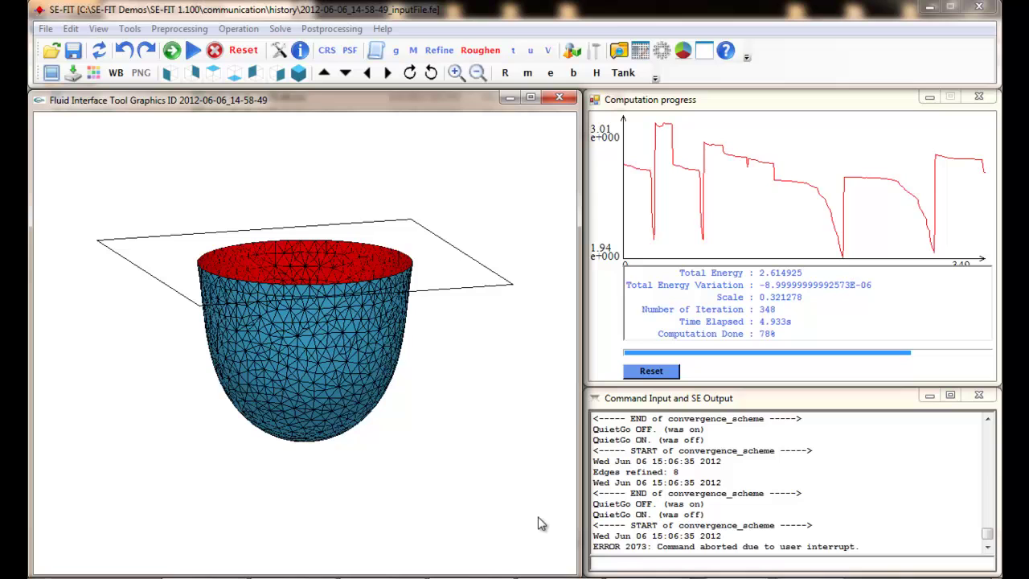
mouse_move(507, 244)
mouse_down()
mouse_move(326, 202)
mouse_move(258, 232)
mouse_up()
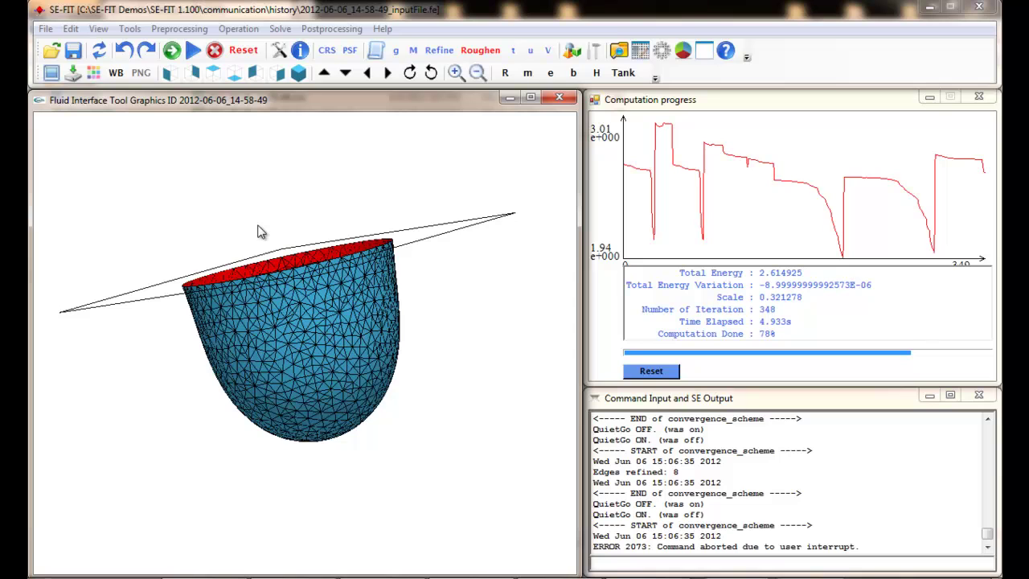